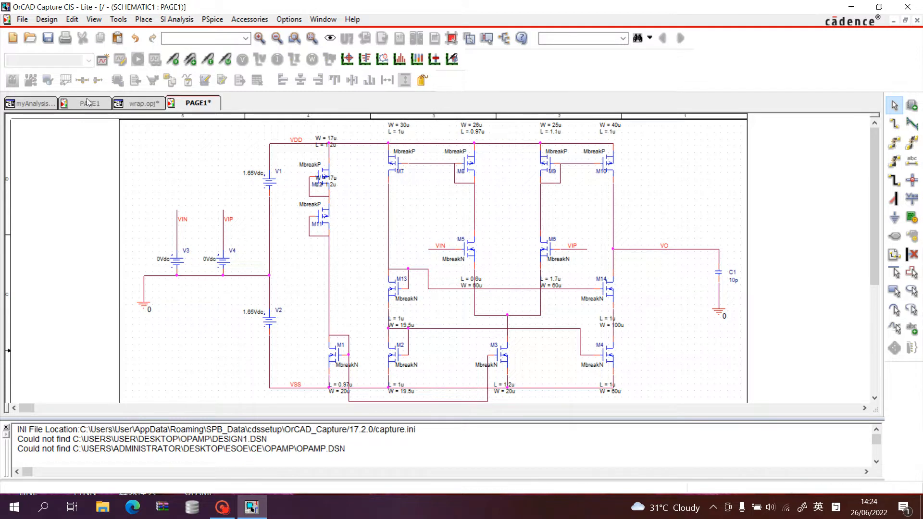
Copy the WRAP op-amp symbol U1 on the test circuit page and place the duplicate in the empty area beside it.
left_click(89, 103)
left_click(341, 243)
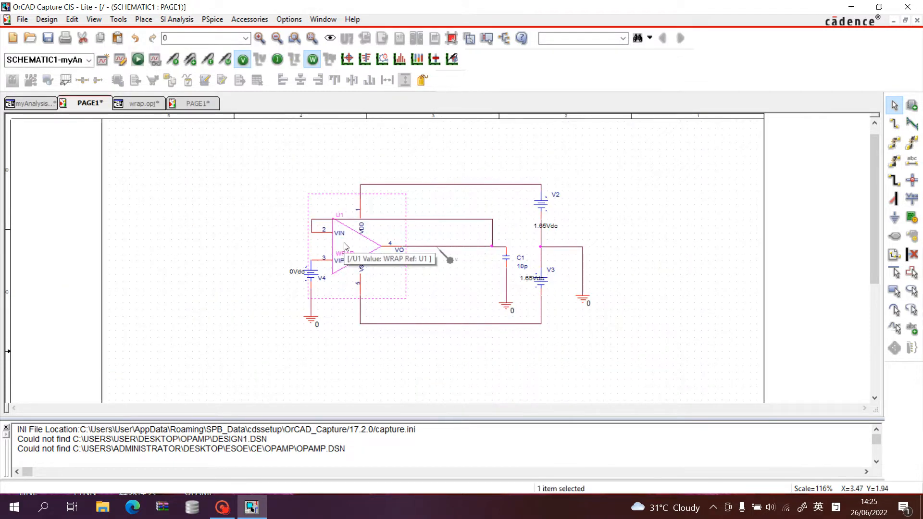
key("ctrl+c")
key("ctrl+v")
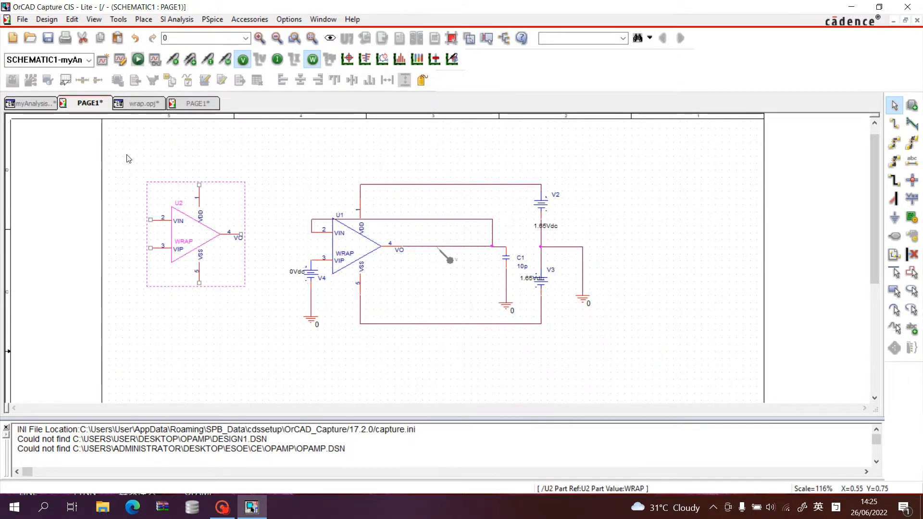
left_click(148, 186)
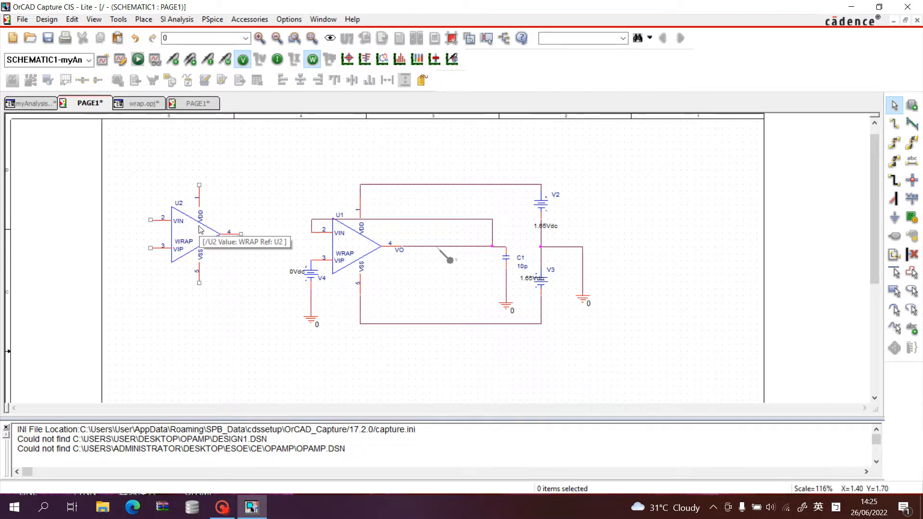
Delete the DC sources V1 and V2 from the transistor-level schematic and extend the ground wire down to the VSS wire.
left_click(203, 104)
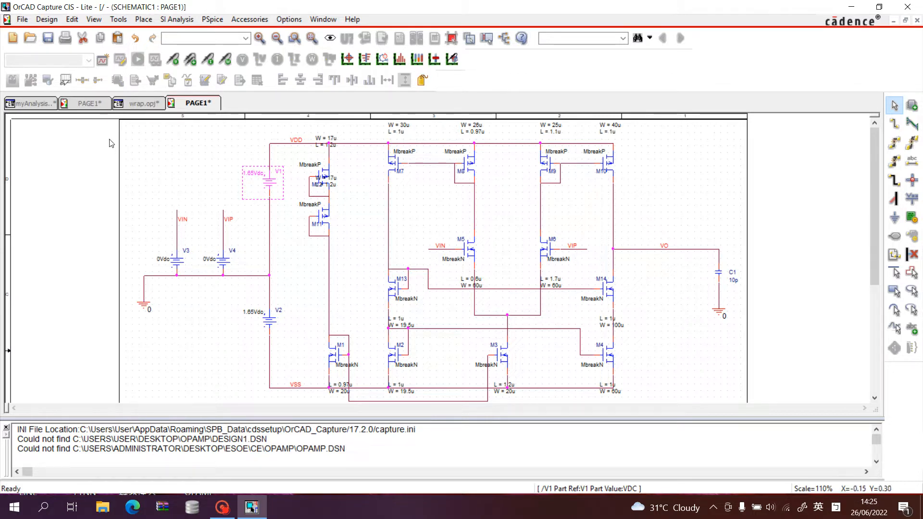
left_click(91, 105)
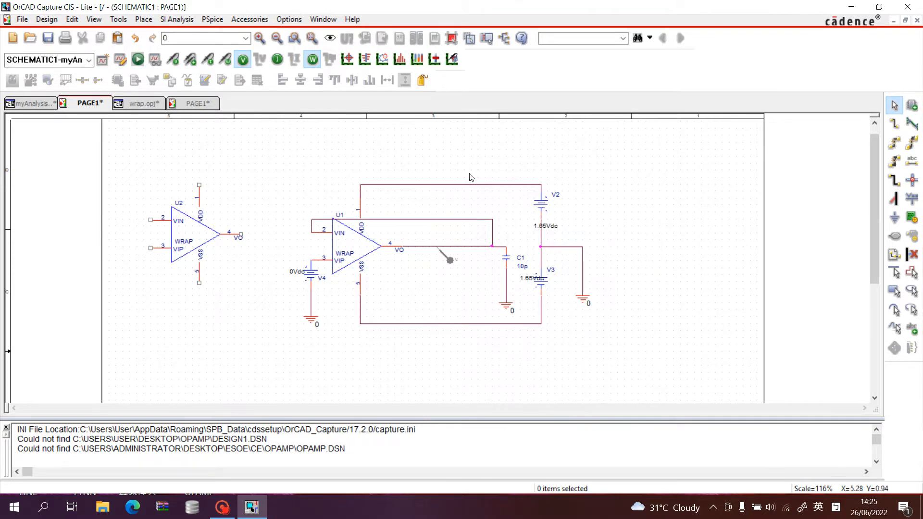
left_click(206, 105)
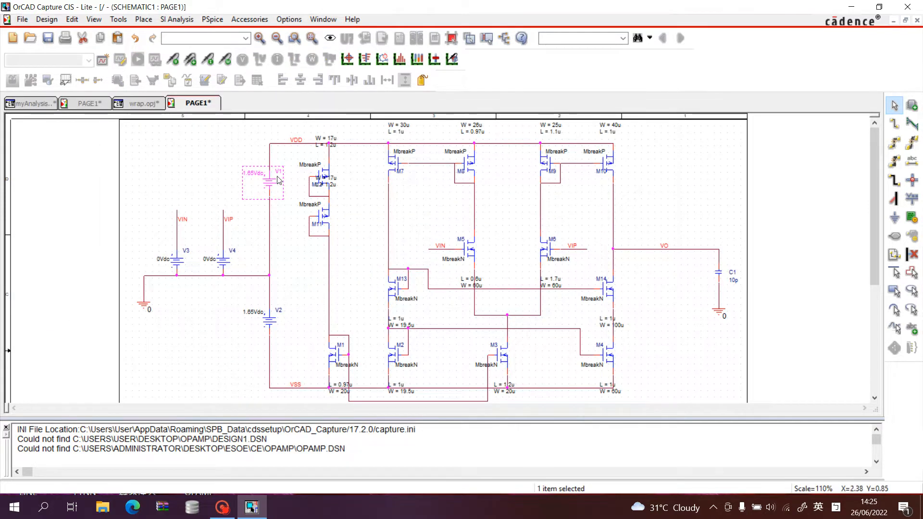
key("Delete")
left_click(279, 331)
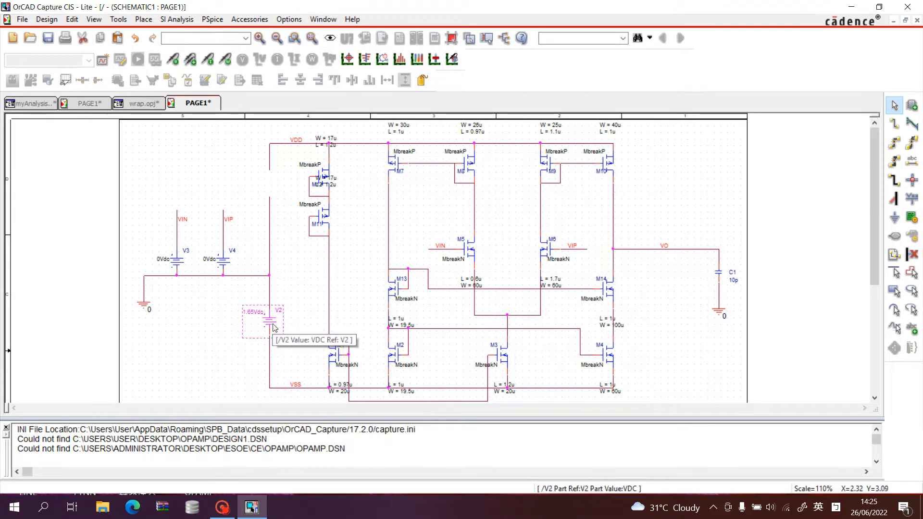
key("Delete")
left_click(269, 305)
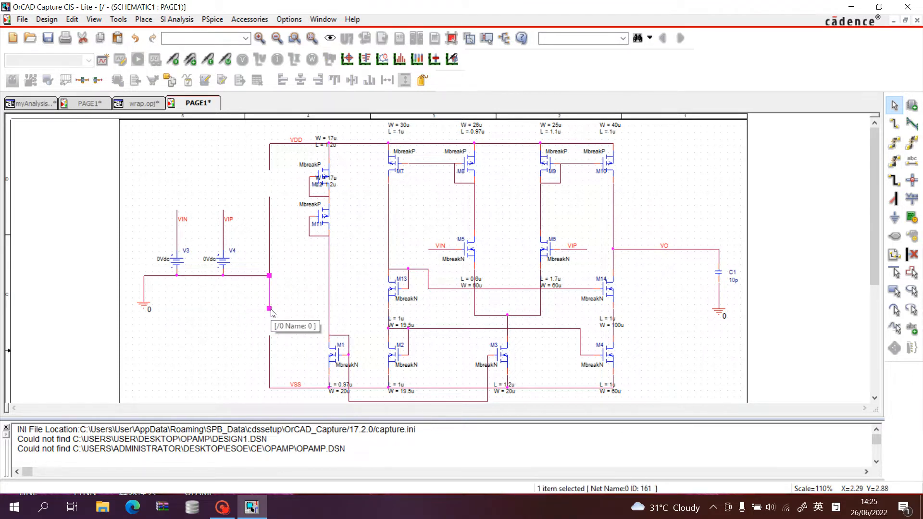
left_click_drag(269, 309, 269, 388)
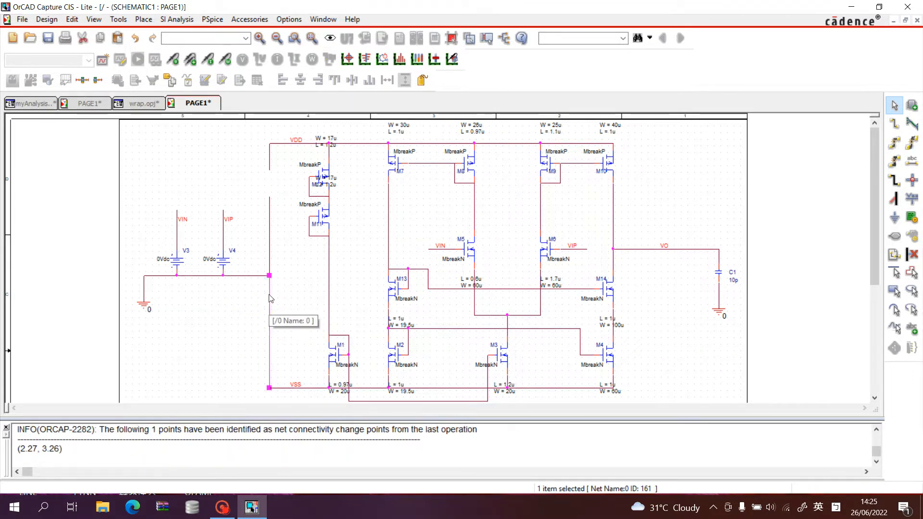
left_click(269, 212)
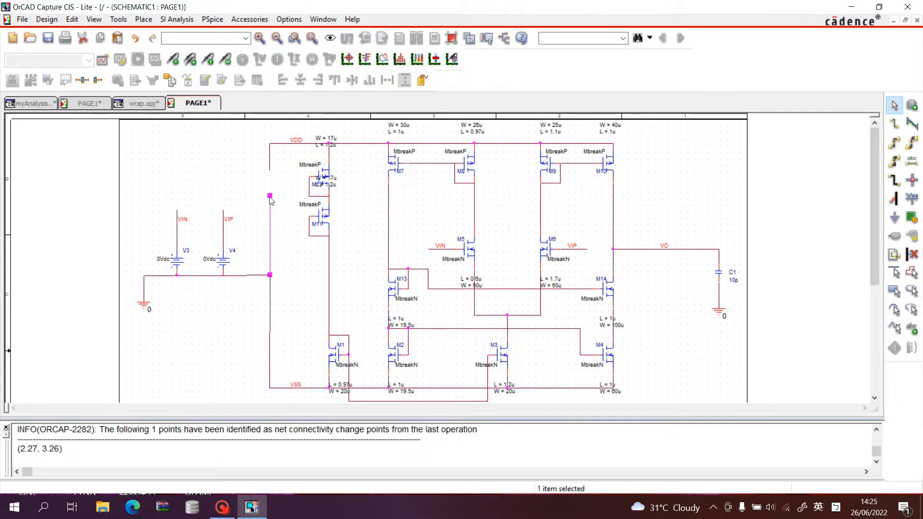
mouse_move(268, 195)
left_mouse_down()
mouse_move(269, 175)
mouse_move(271, 196)
left_mouse_up()
key("ctrl+z")
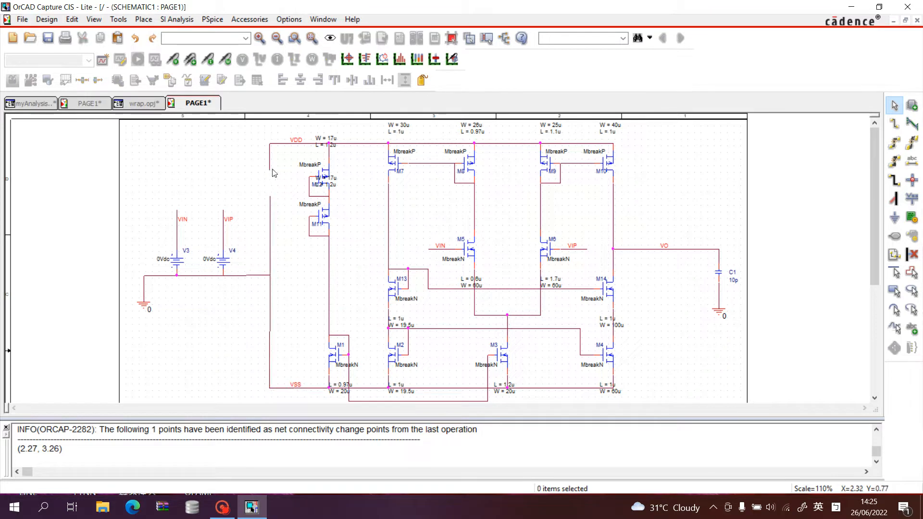
Extend the vertical VDD wire down to the end of the ground wire, closing the gap left by V1.
left_click(269, 166)
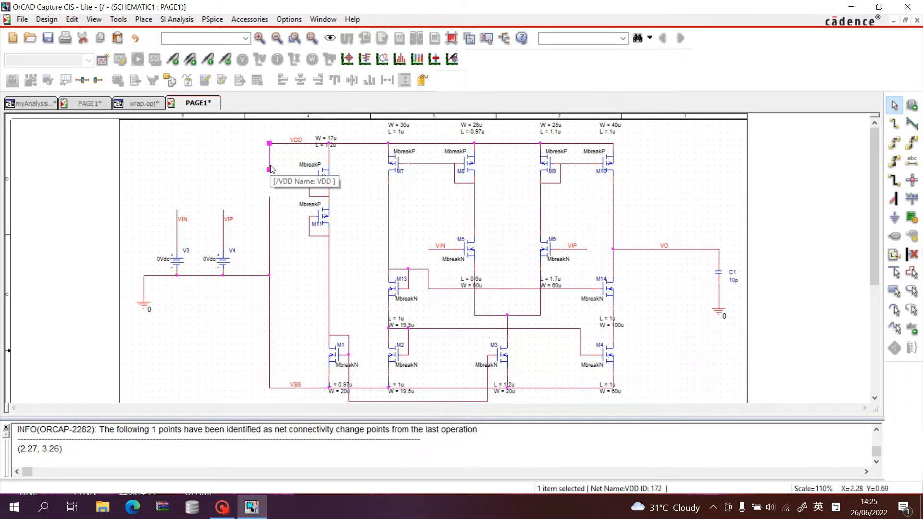
mouse_move(269, 195)
left_mouse_down()
mouse_move(271, 209)
mouse_move(270, 197)
left_mouse_up()
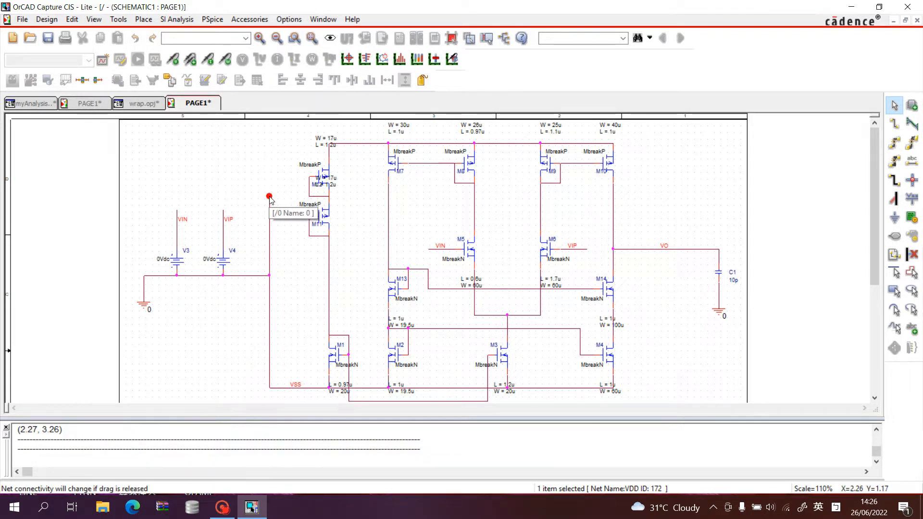
left_click(277, 198)
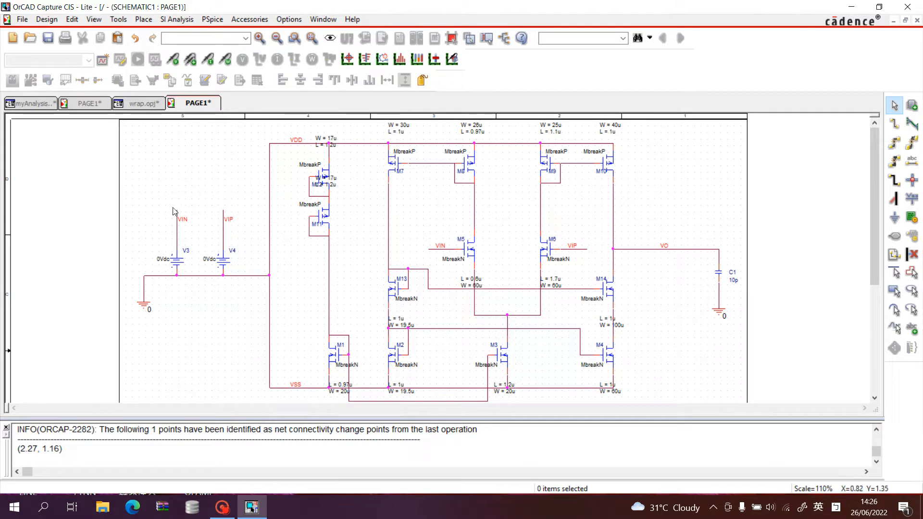
Delete the input sources V3 and V4 together with their VIN and VIP wires.
left_click_drag(150, 206, 250, 273)
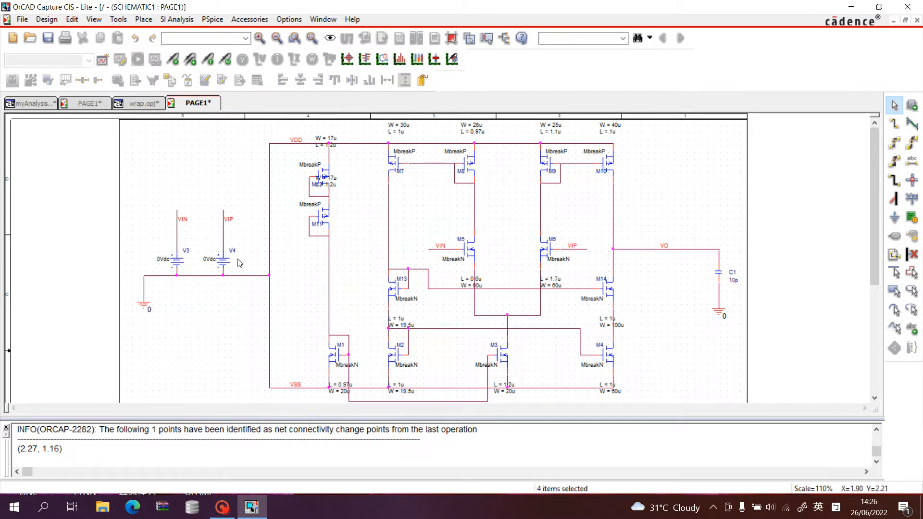
key("Delete")
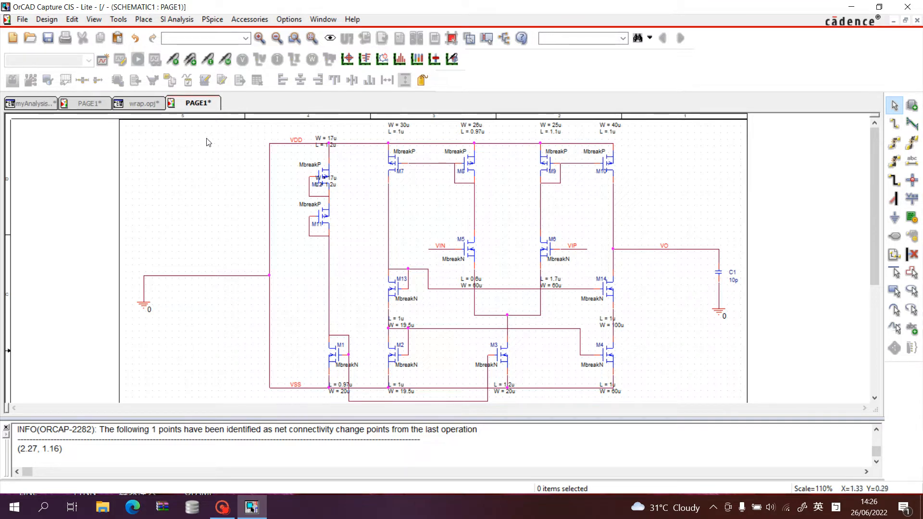
left_click(211, 19)
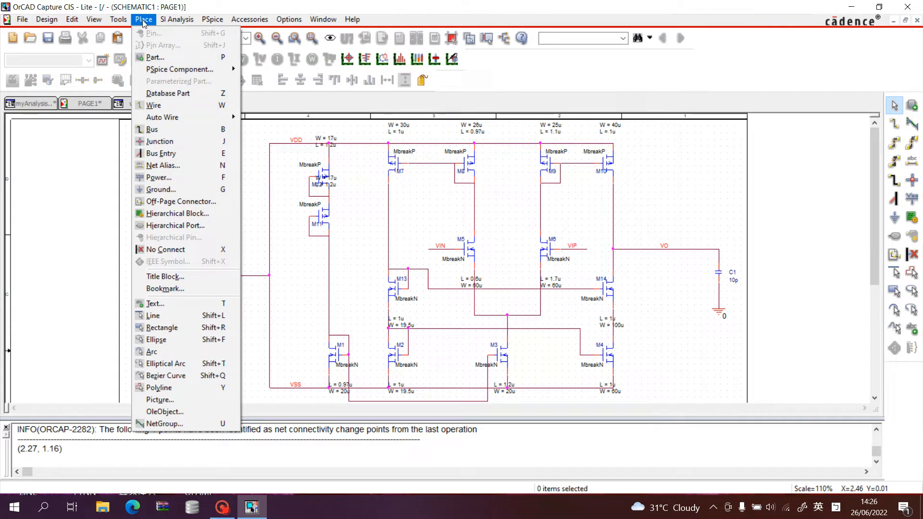
left_click(93, 183)
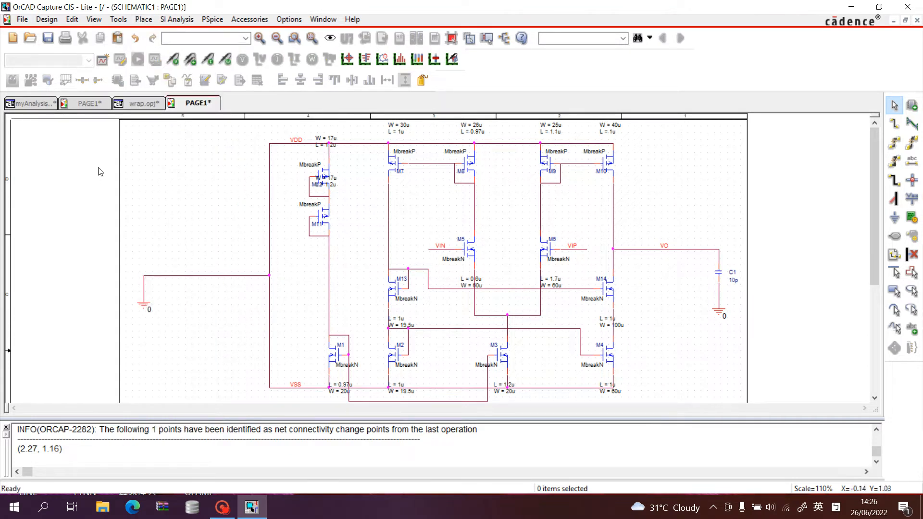
Examine the pins of the copied WRAP symbol U2 on the test circuit page, and return to the transistor-level schematic.
left_click(95, 104)
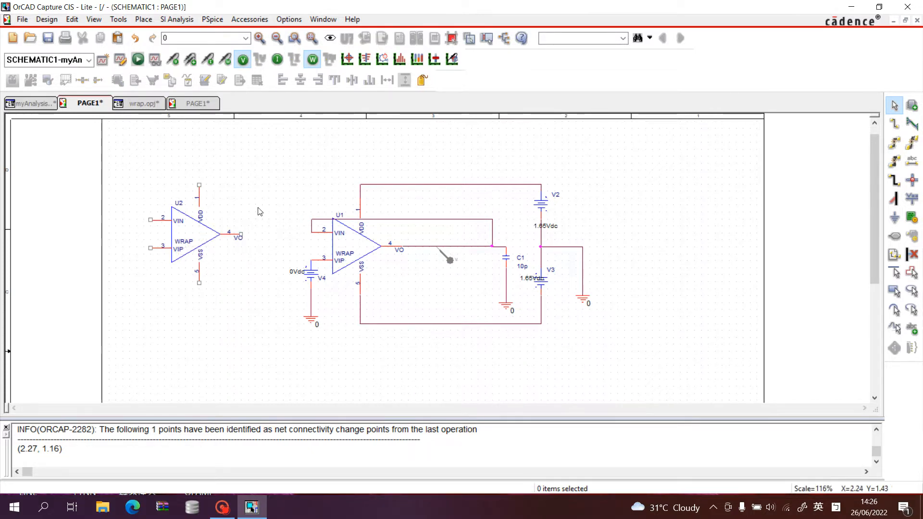
left_click_drag(128, 170, 259, 300)
left_click(249, 295)
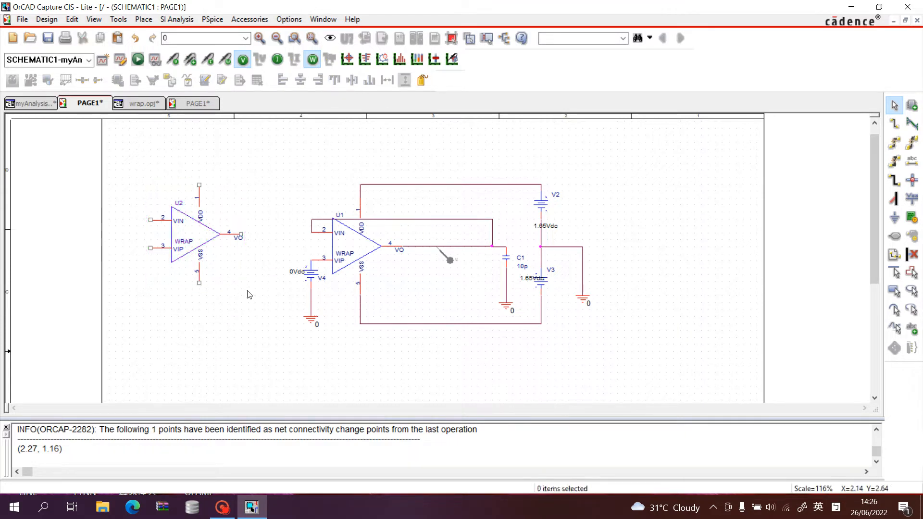
left_click(184, 244)
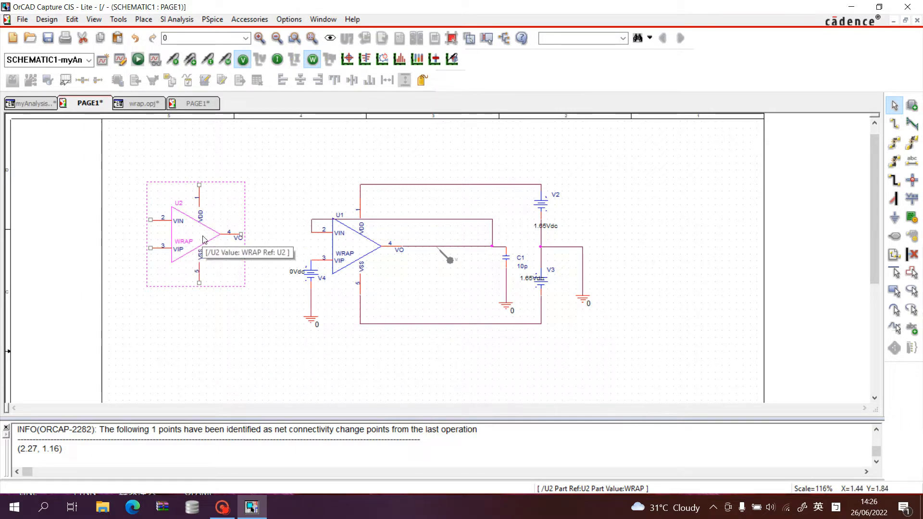
left_click(200, 104)
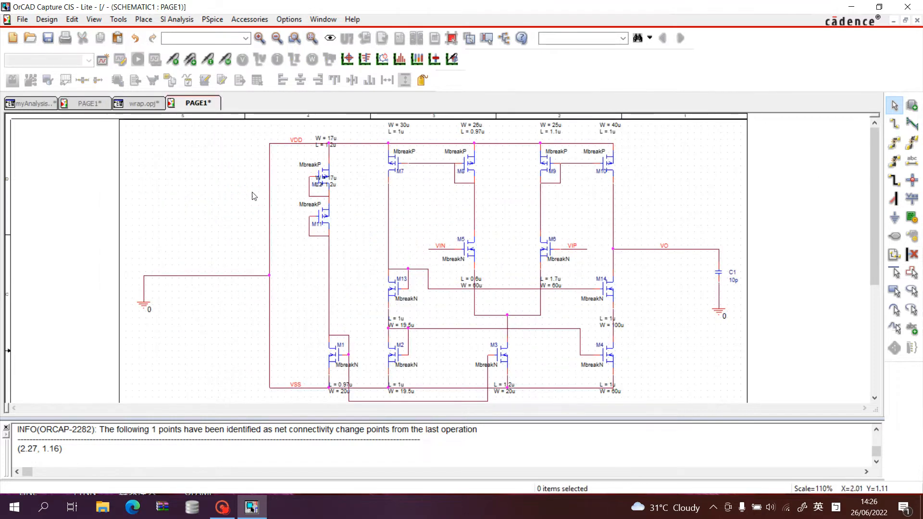
Place horizontally mirrored PORTBOTH-L hierarchical ports from CAPSYM at the corner ends of the VDD and VSS wires.
left_click(151, 22)
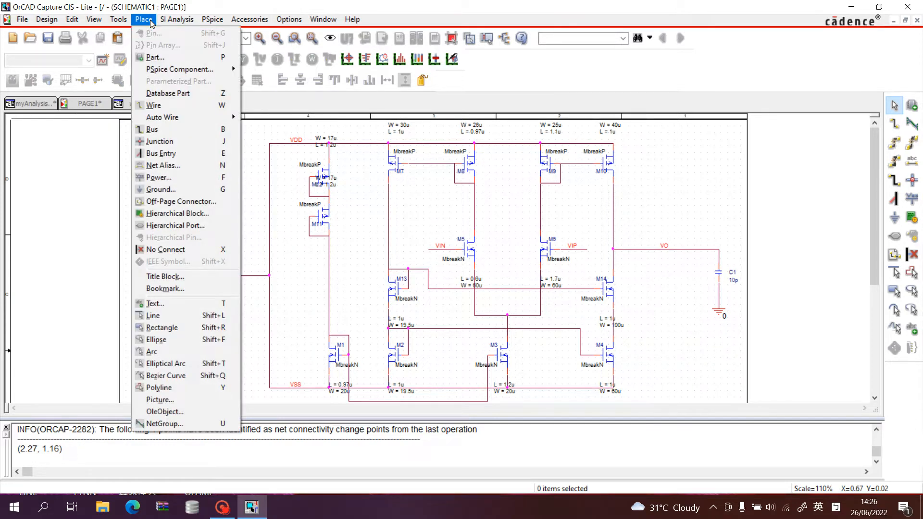
left_click(192, 228)
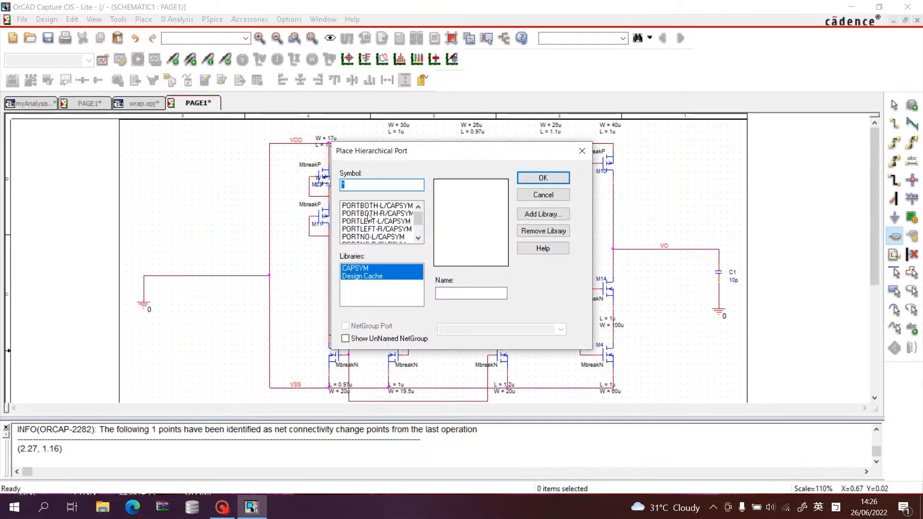
left_click(382, 207)
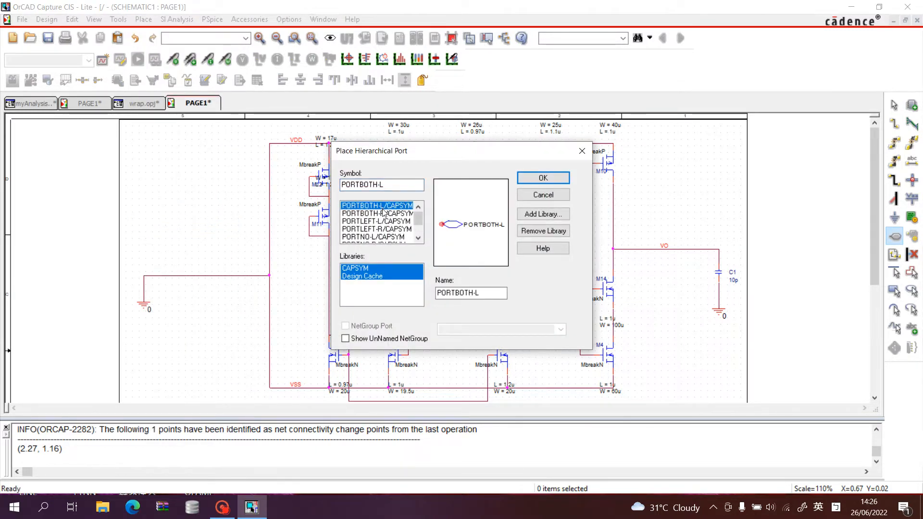
left_click(561, 178)
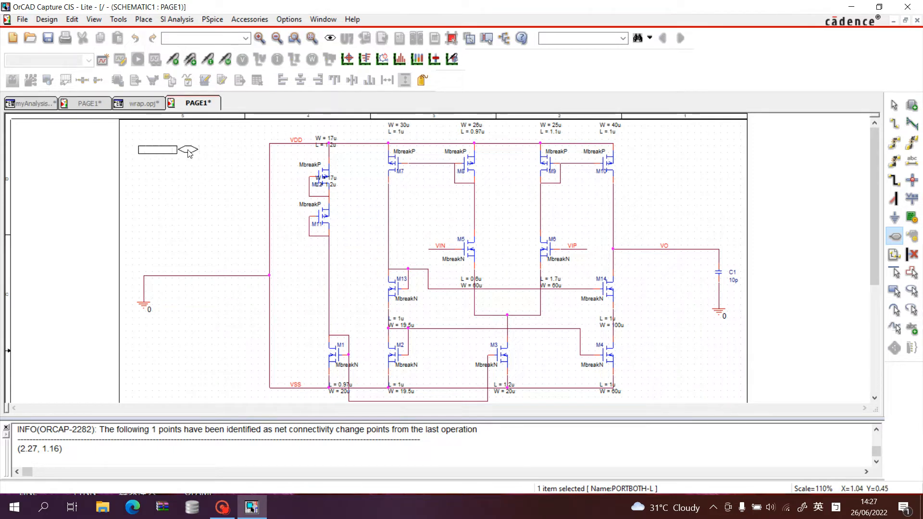
key("h")
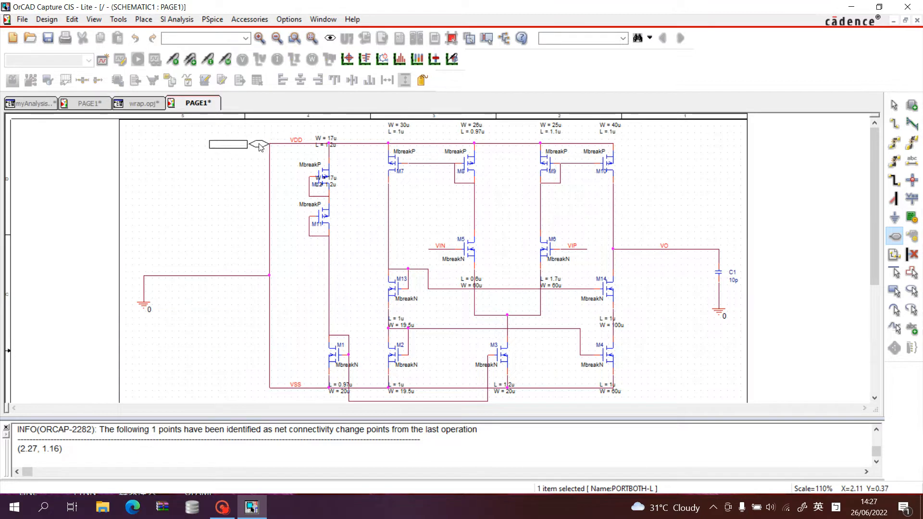
left_click(258, 147)
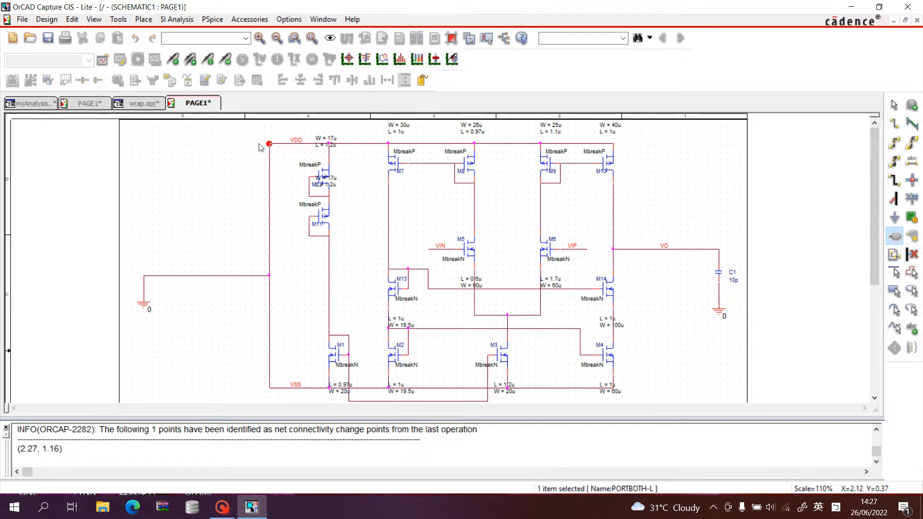
left_click(260, 389)
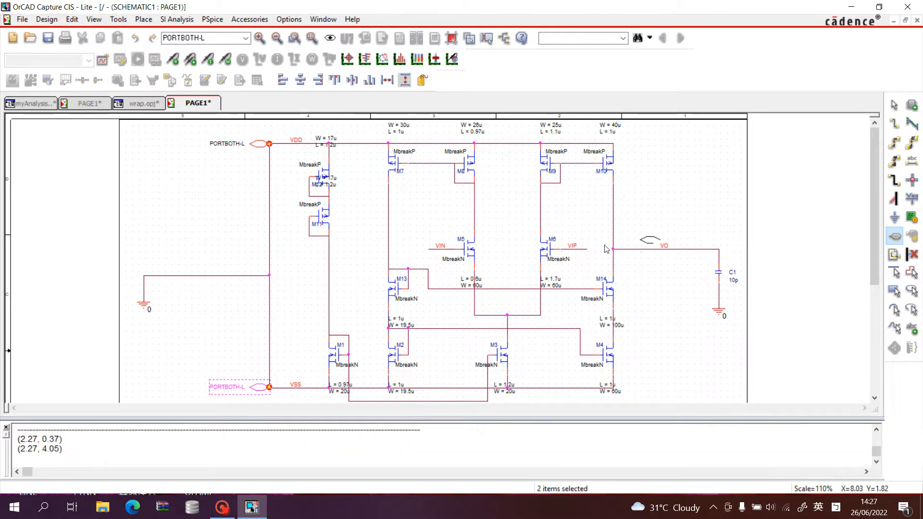
Place PORTBOTH-L ports on the open ends of the VIN and VIP wires and a rotated one on the VO wire near C1.
left_click(420, 252)
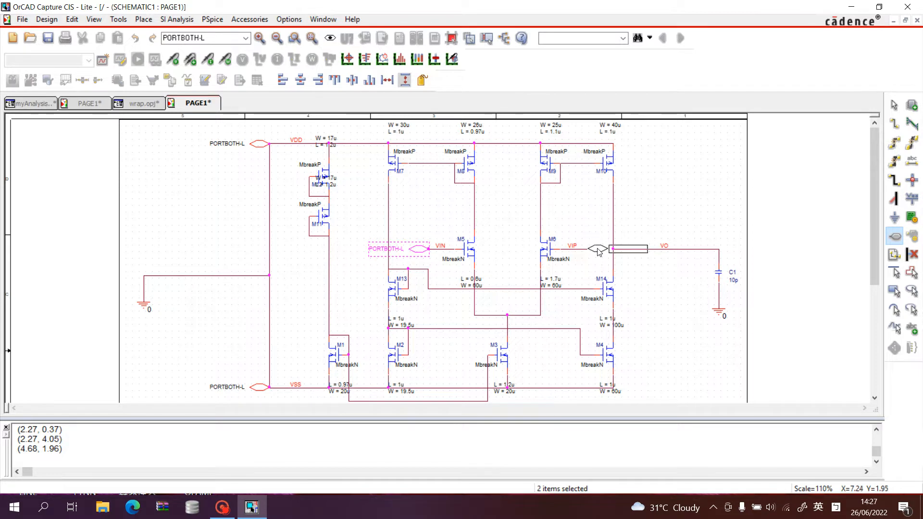
left_click(598, 249)
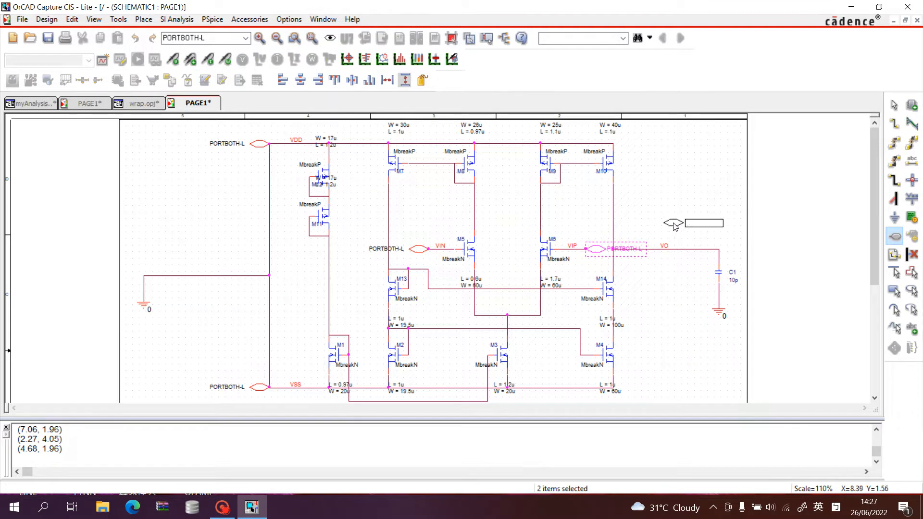
key("r")
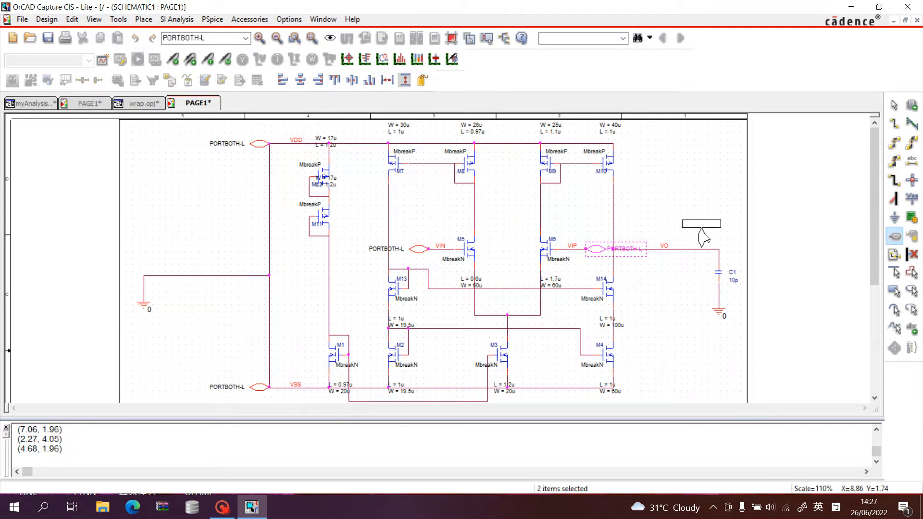
left_click(705, 236)
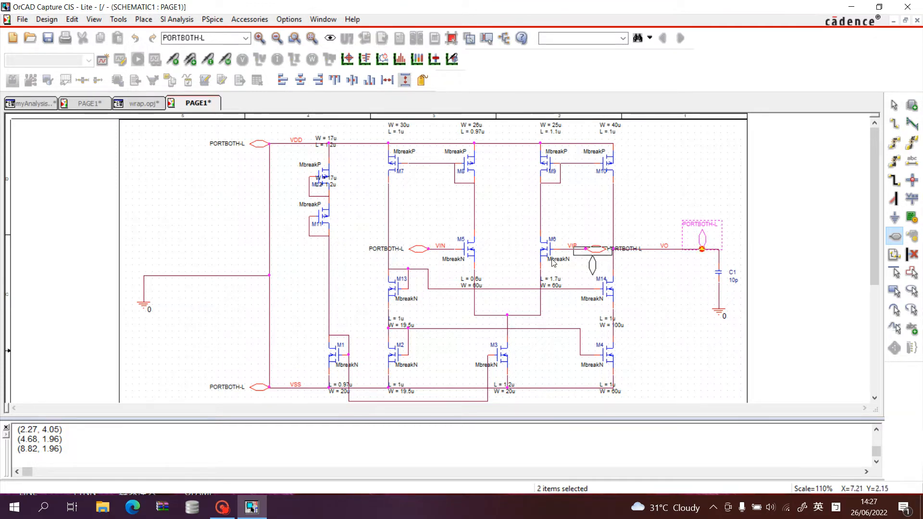
left_click(892, 108)
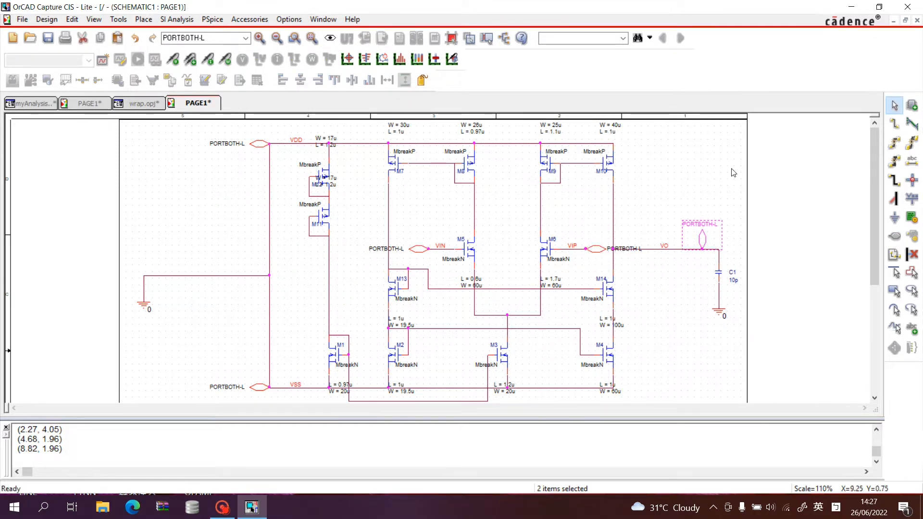
left_click(735, 172)
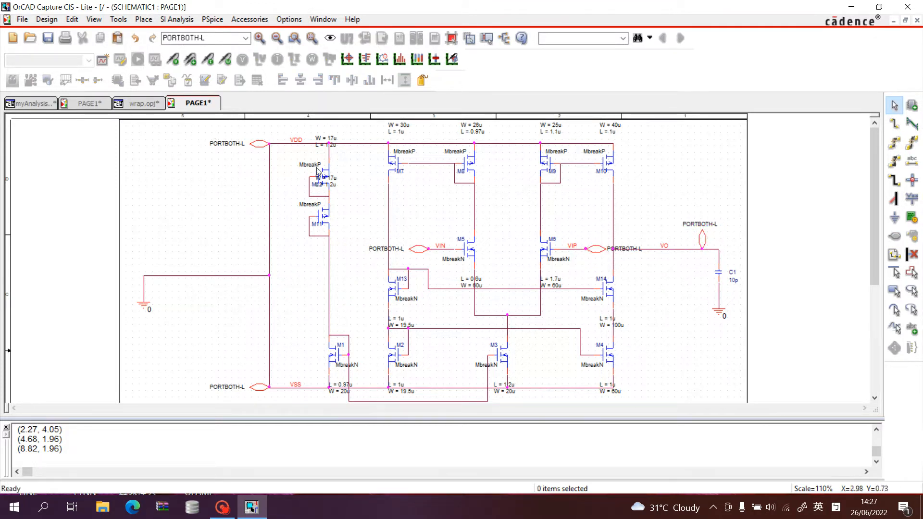
Rename the hierarchical port at the end of the VDD wire as VDD.
double_click(230, 144)
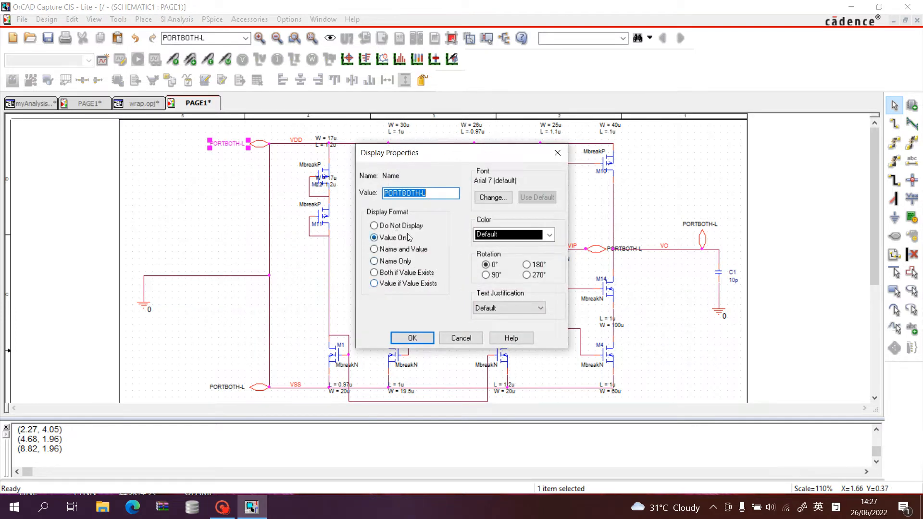
left_click(386, 249)
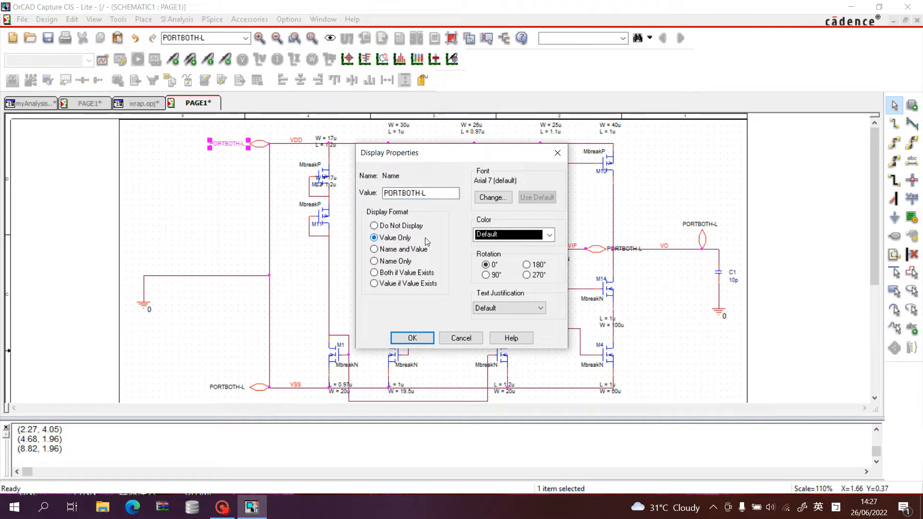
left_click_drag(436, 193, 305, 197)
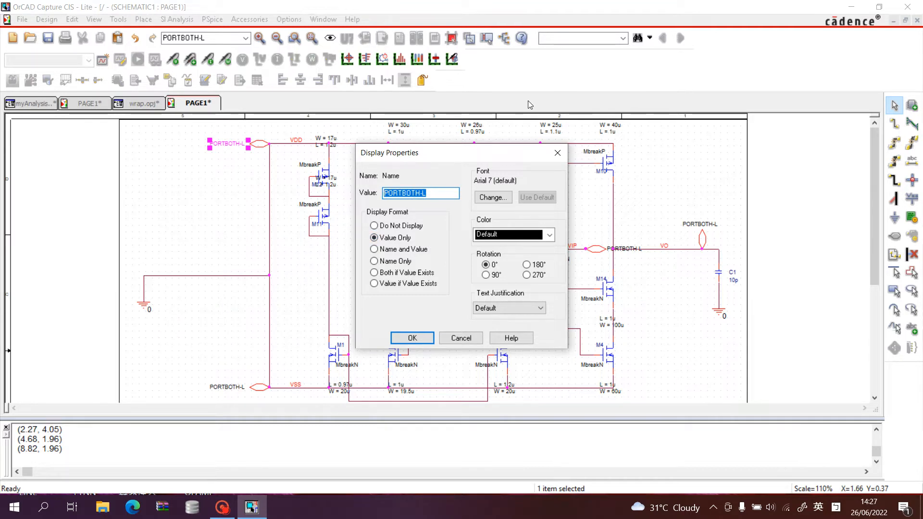
type("VDD")
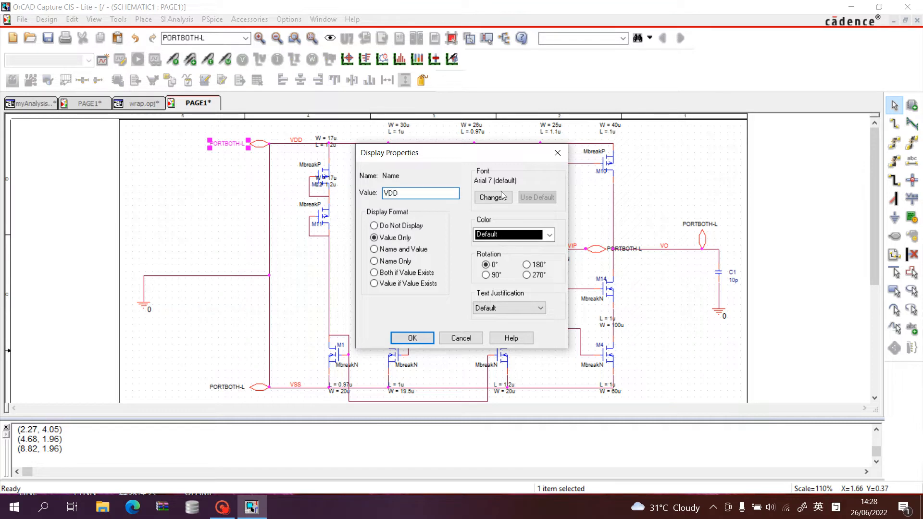
left_click(412, 338)
left_click(192, 239)
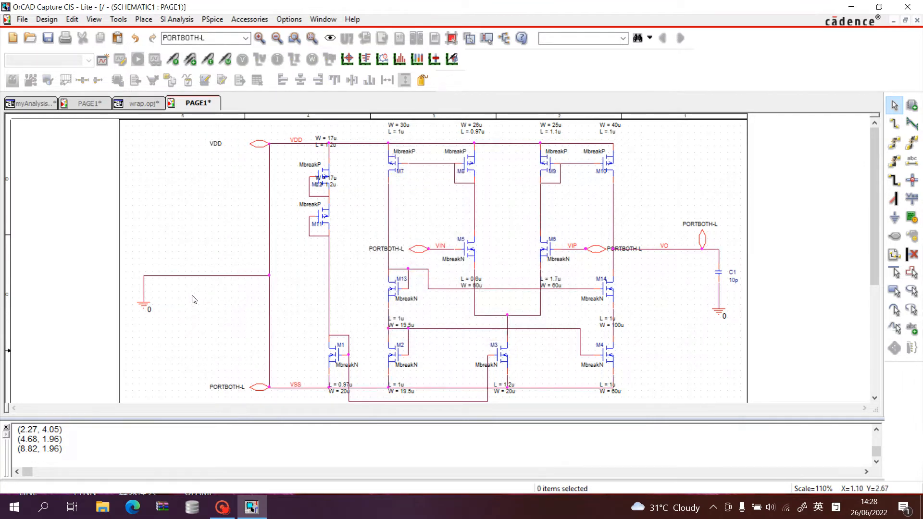
Rename the hierarchical port at the end of the VSS wire as VSS.
left_click(231, 389)
double_click(230, 389)
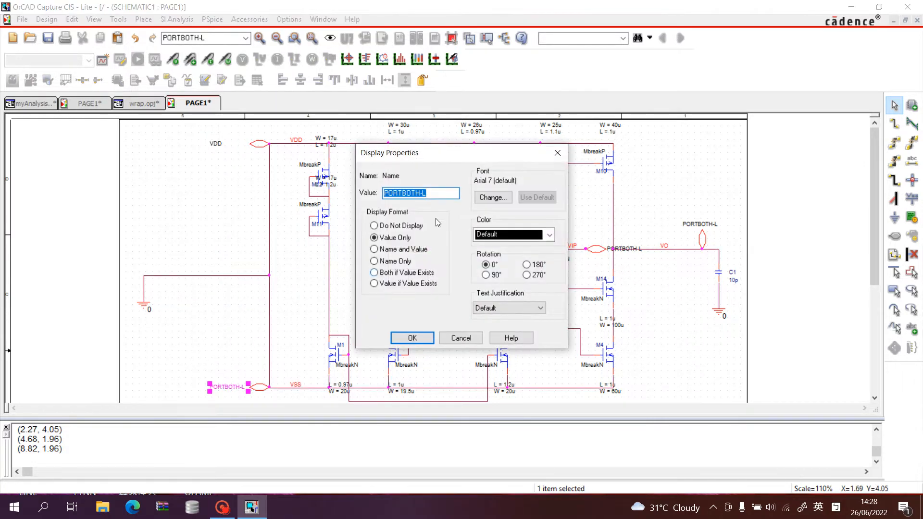
type("VSS")
key("Return")
Rename the ports on the input wires of M5 and M6 as VIN and VIP respectively.
left_click(398, 250)
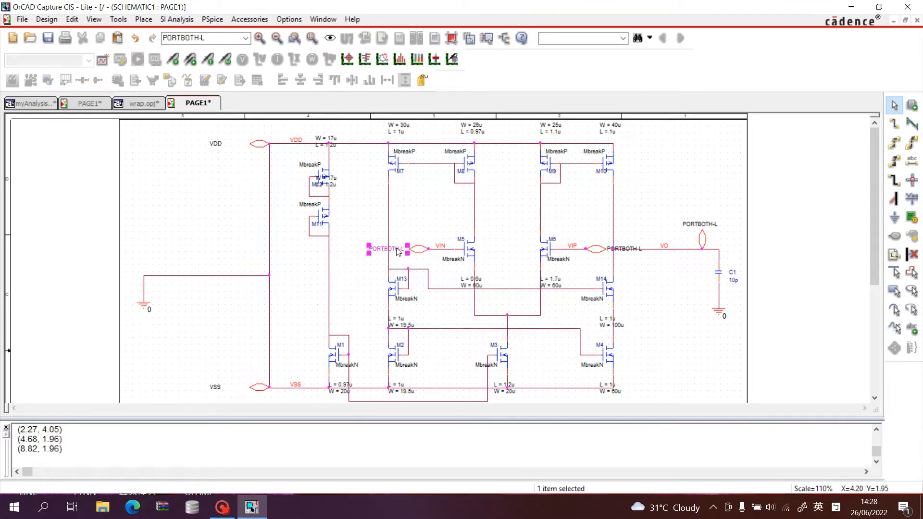
double_click(398, 250)
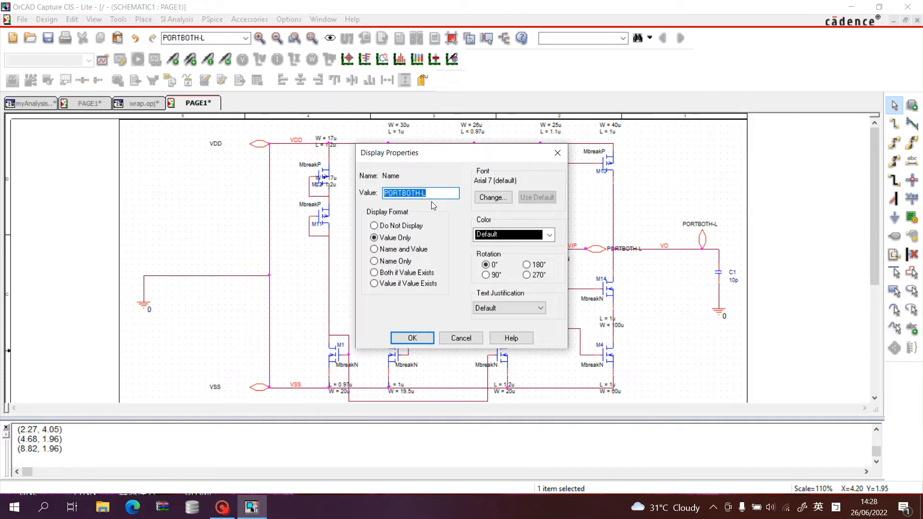
type("VIN")
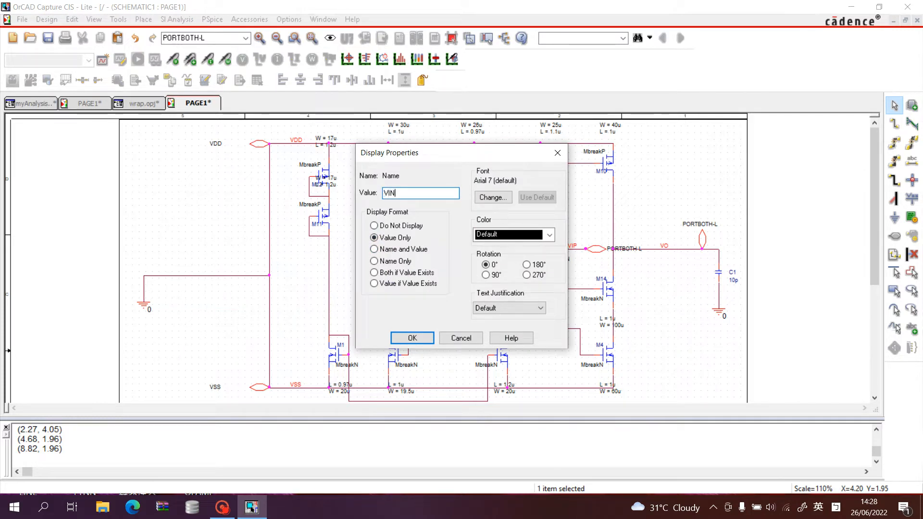
key("Return")
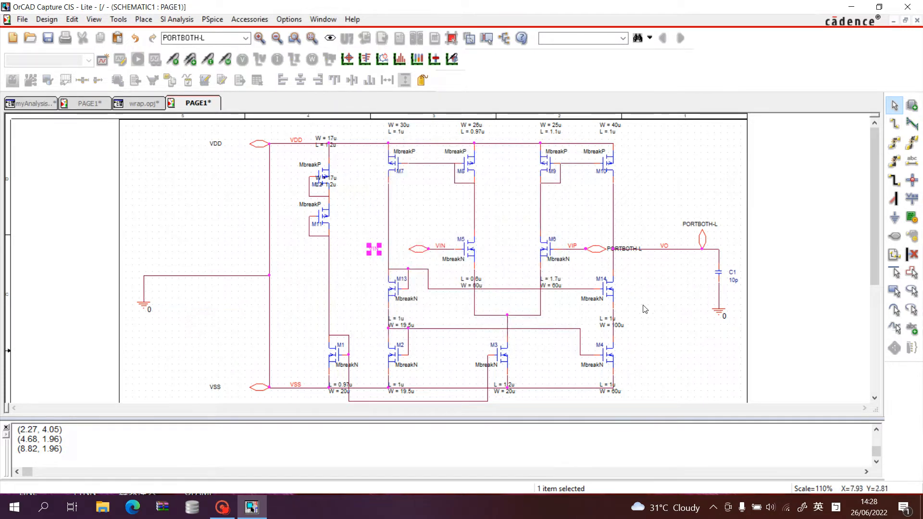
left_click(610, 251)
double_click(610, 251)
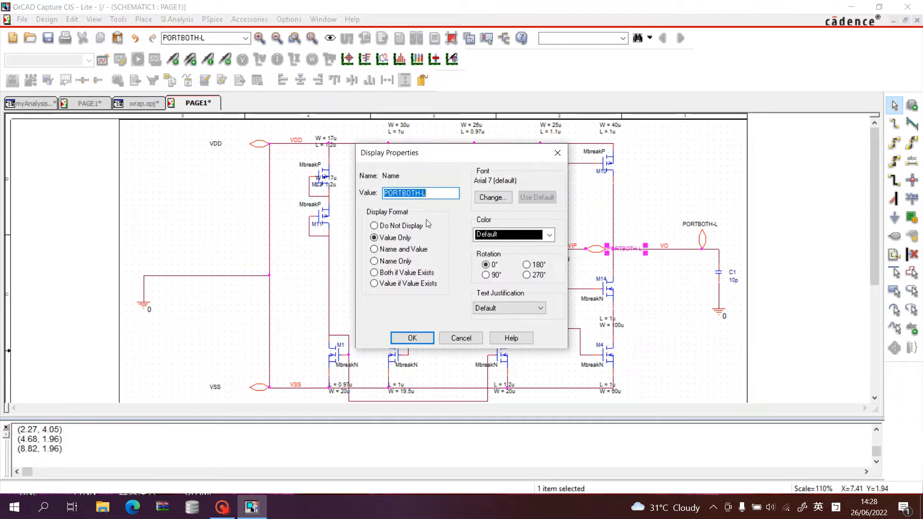
type("VIP")
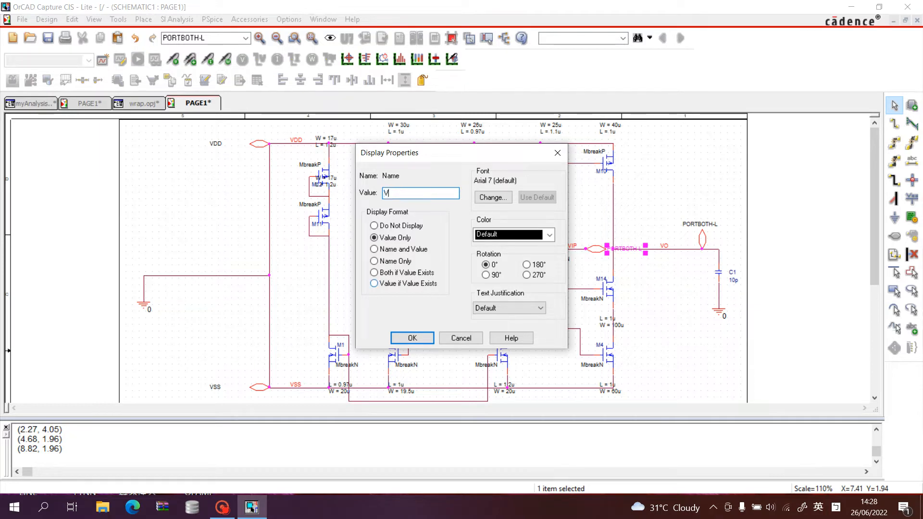
left_click(412, 338)
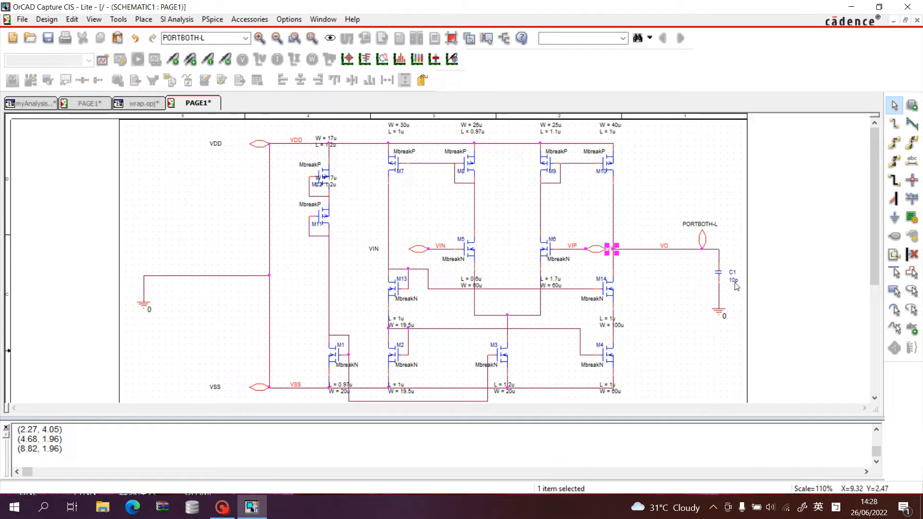
Rename the rotated hierarchical port on the output wire near C1 as VO.
double_click(703, 225)
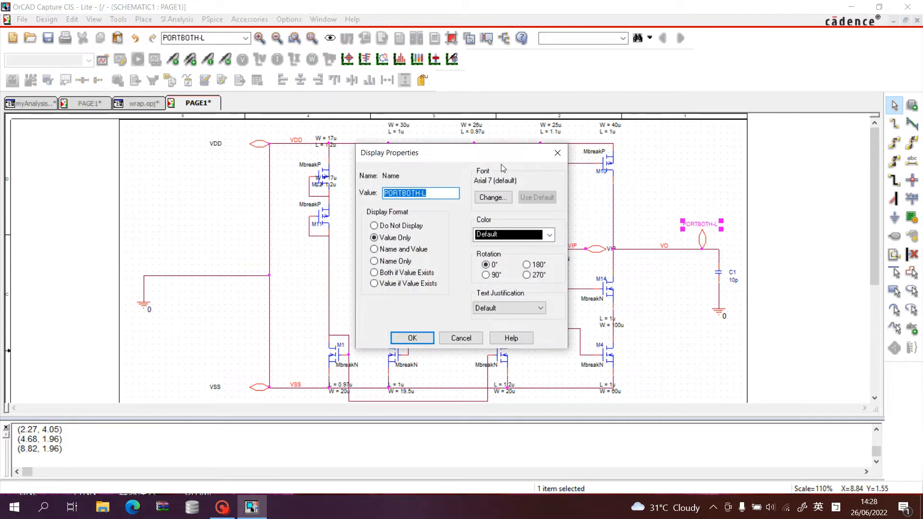
type("VO")
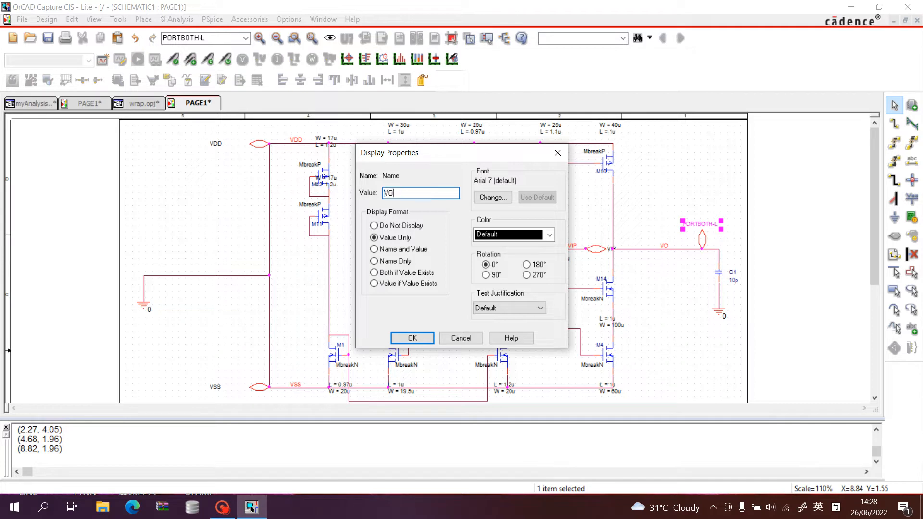
key("Return")
left_click(680, 204)
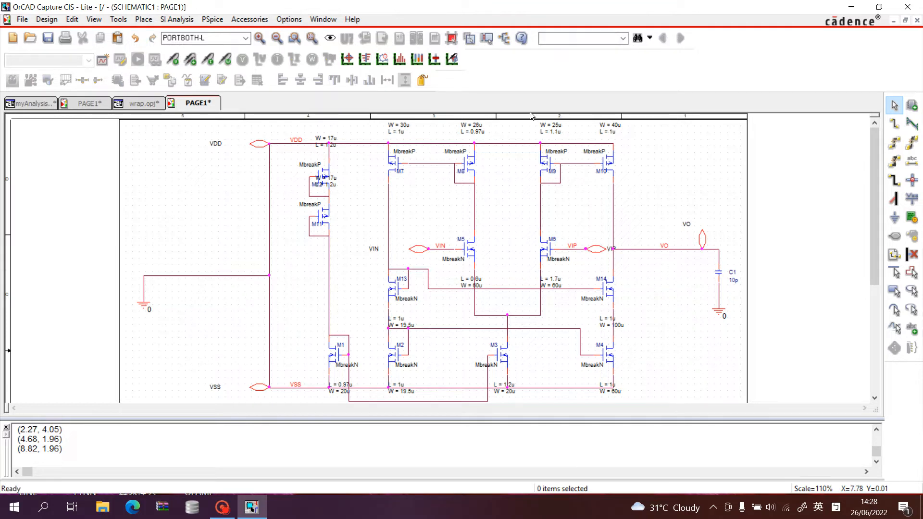
Show the wrap.opj project manager and expand wrap.dsn down to the page inside SCHEMATIC1.
left_click(505, 38)
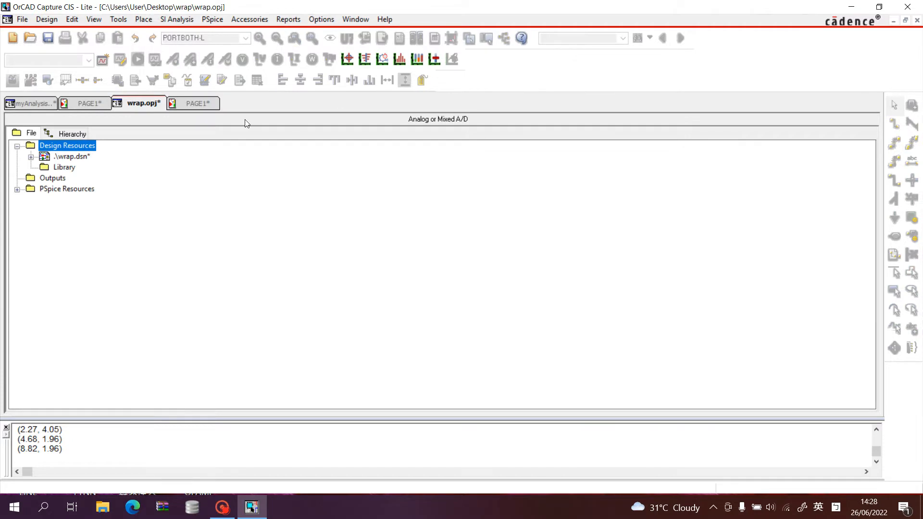
left_click(207, 101)
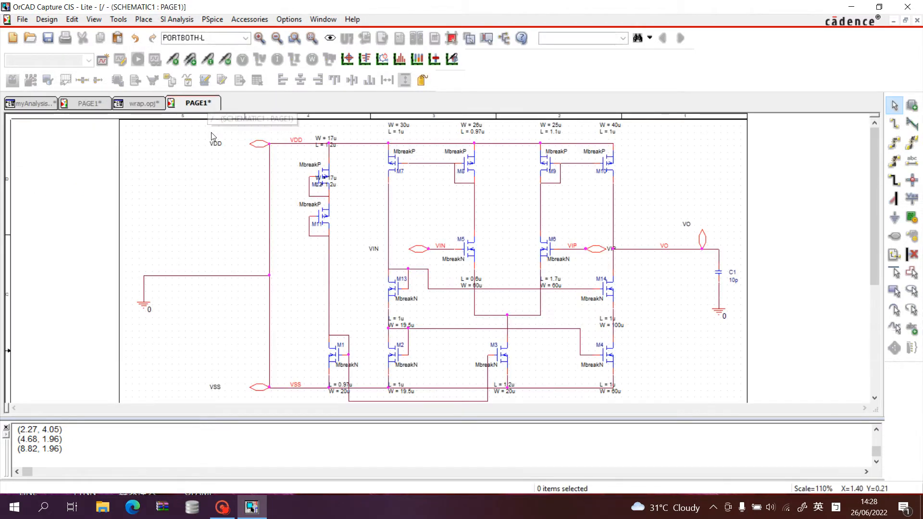
left_click(143, 102)
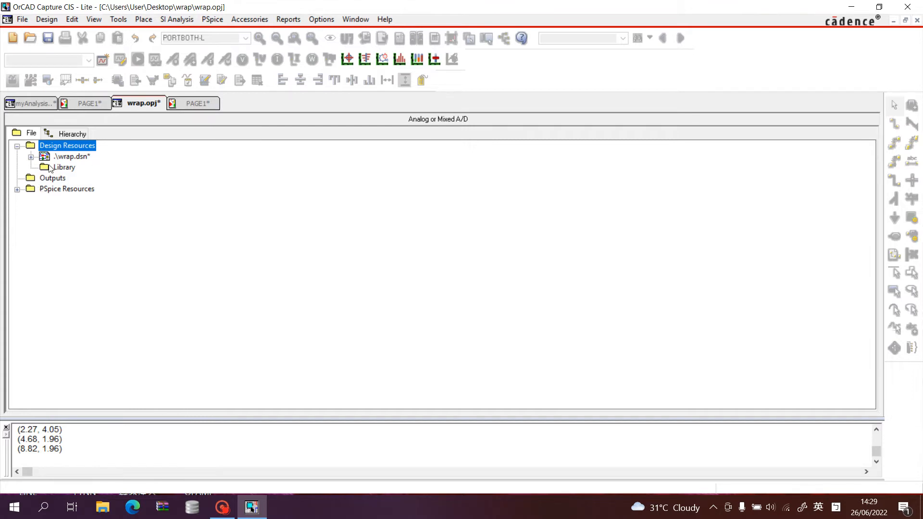
left_click(30, 157)
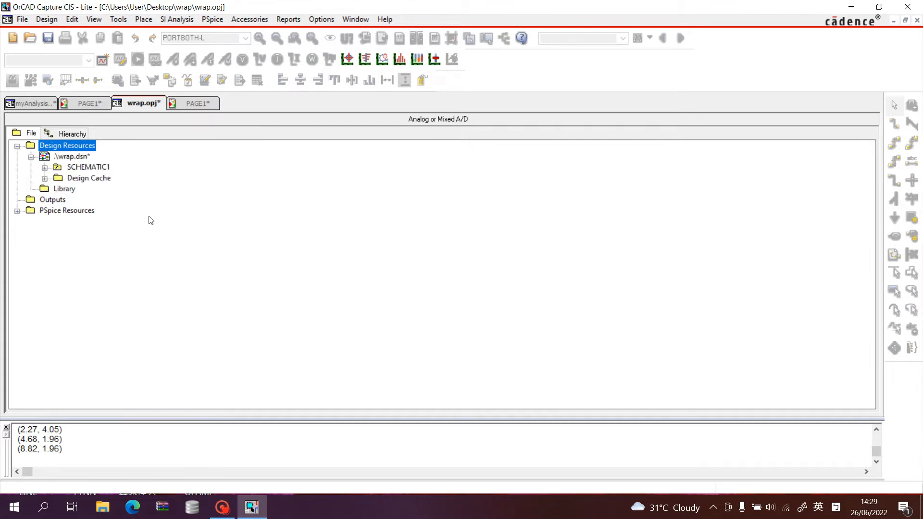
left_click(45, 168)
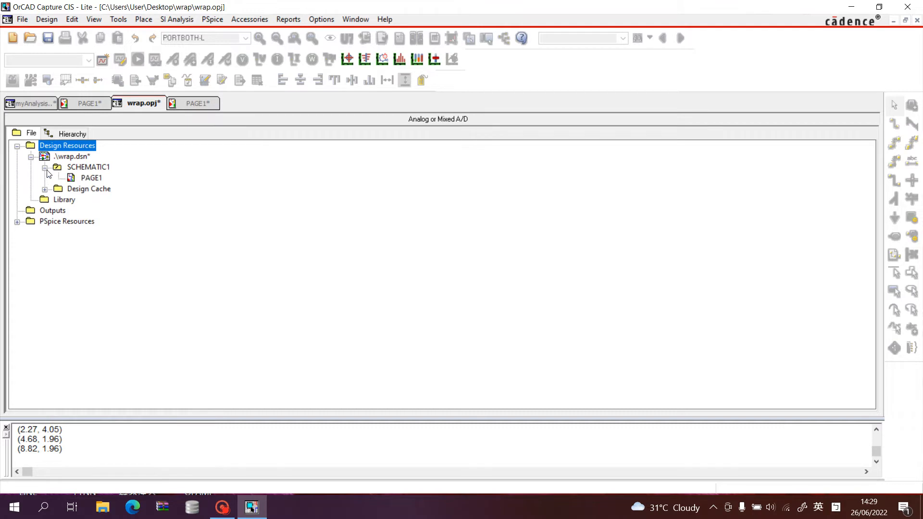
left_click(95, 168)
right_click(124, 167)
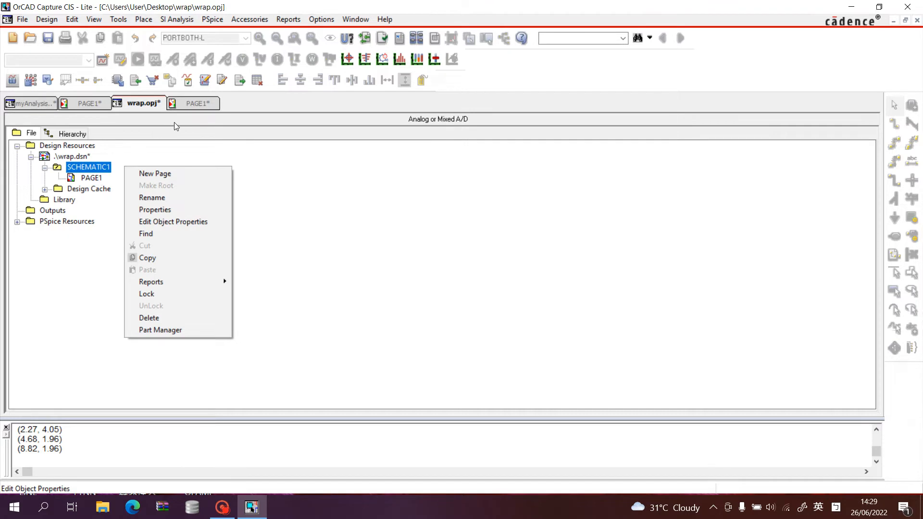
left_click(172, 150)
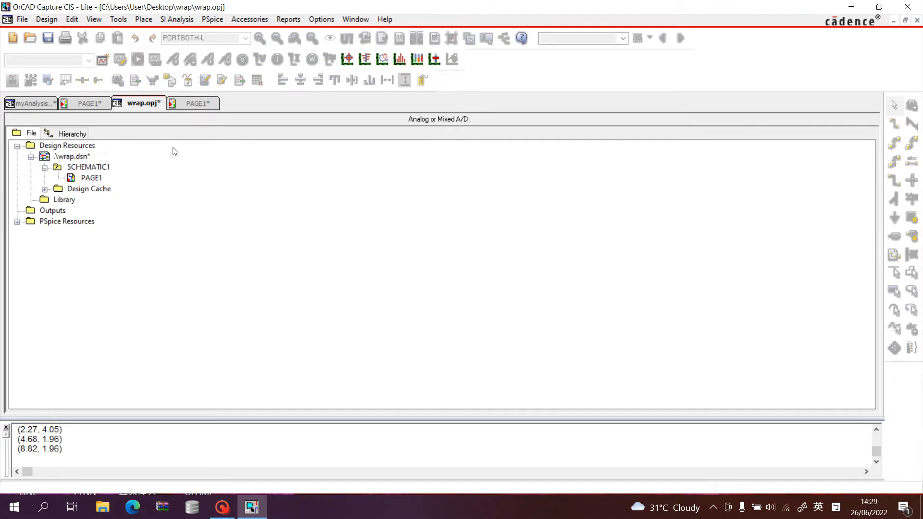
left_click(197, 104)
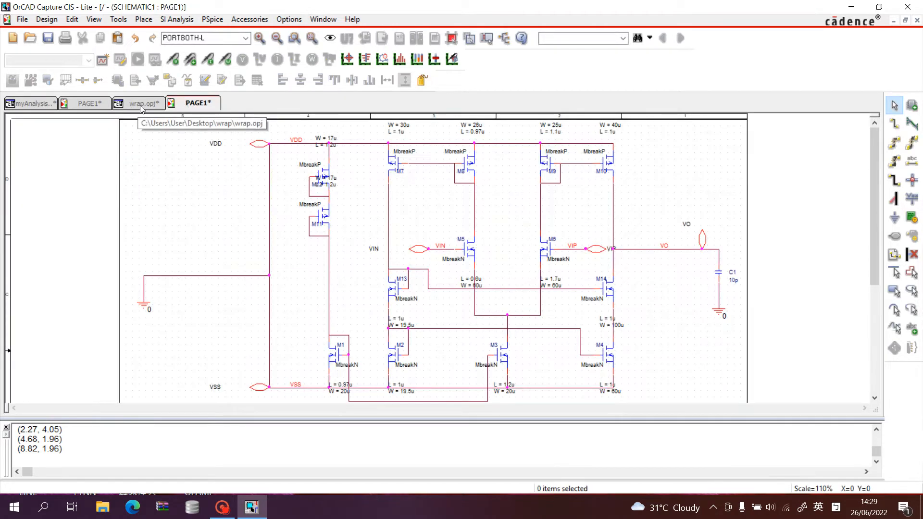
left_click(142, 106)
Rename the SCHEMATIC1 folder of wrap.dsn as OPAmpQQQ.
left_click(103, 167)
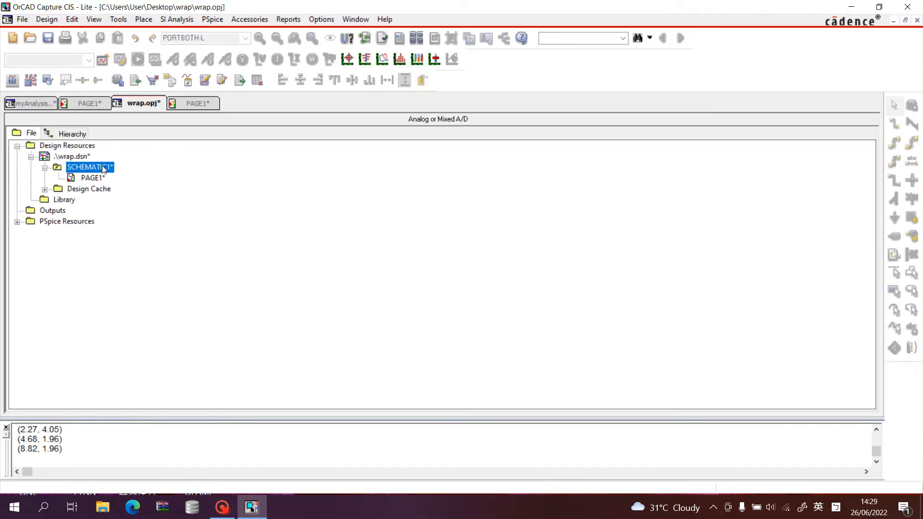
right_click(103, 168)
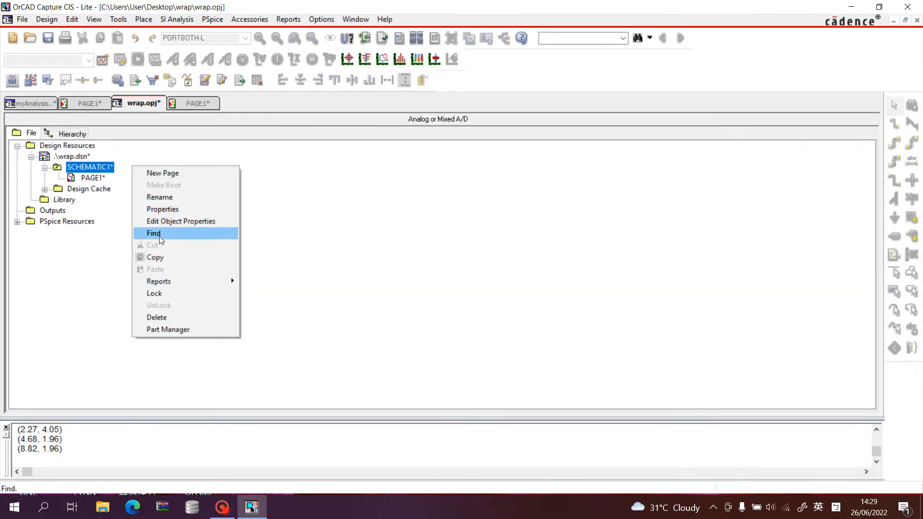
left_click(190, 198)
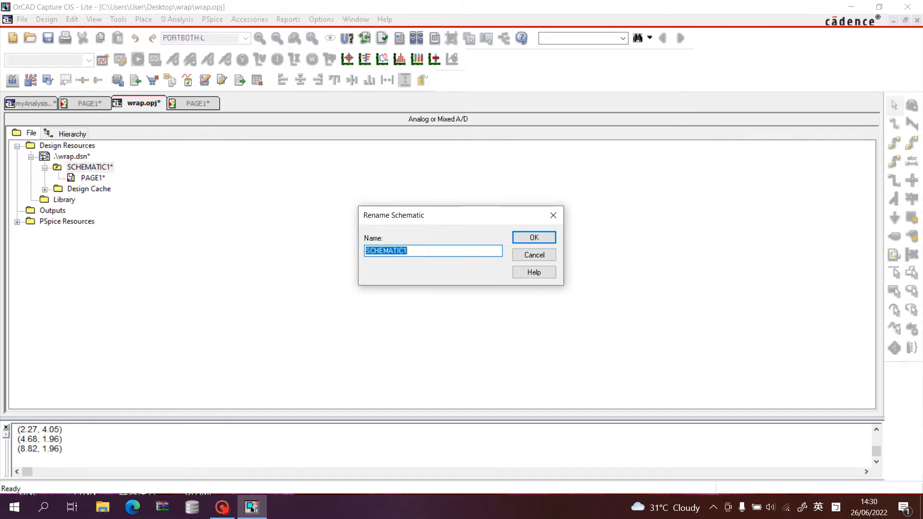
type("O")
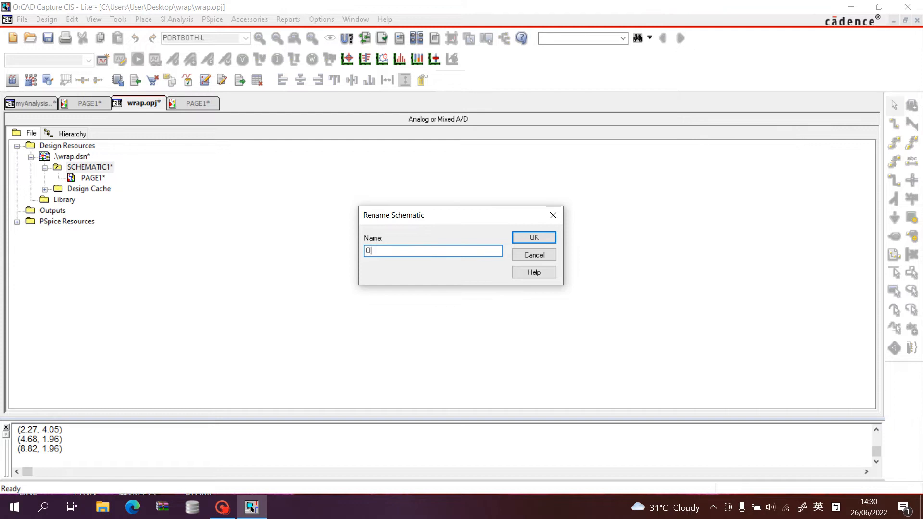
type("PAmp")
type("QQQ")
left_click(540, 240)
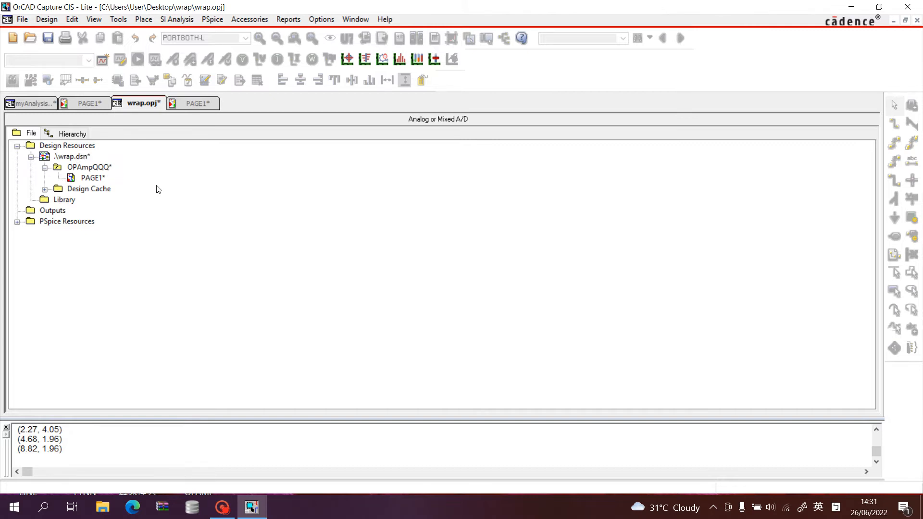
Start creating a PSpice netlist for wrap.dsn with the Create SubCircuit Format Netlist option enabled.
left_click(70, 158)
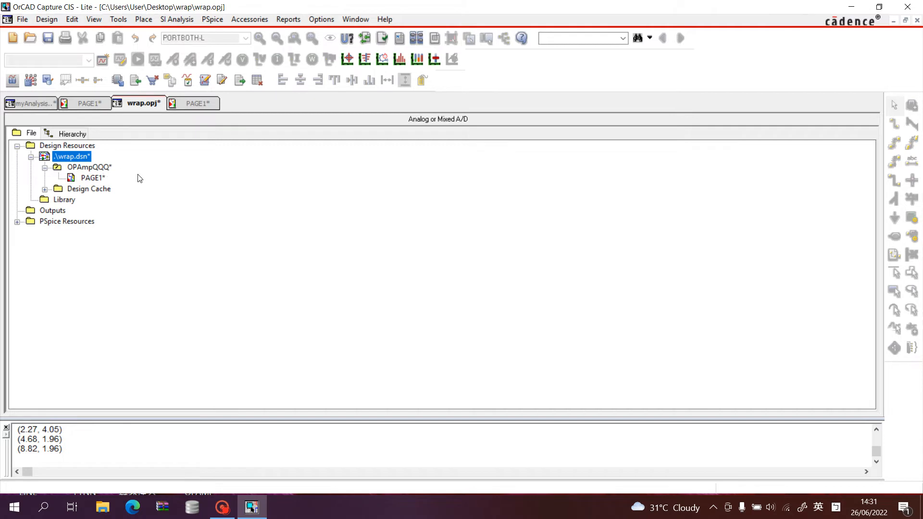
left_click(123, 21)
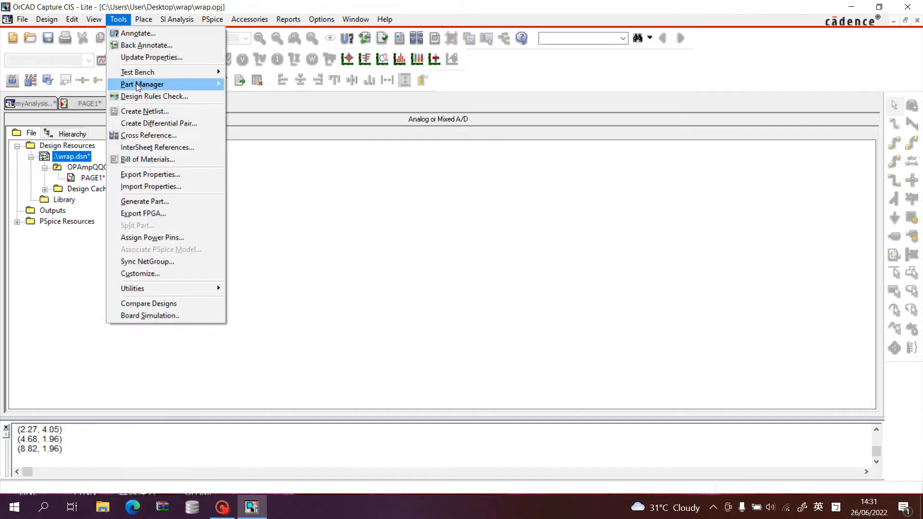
left_click(145, 111)
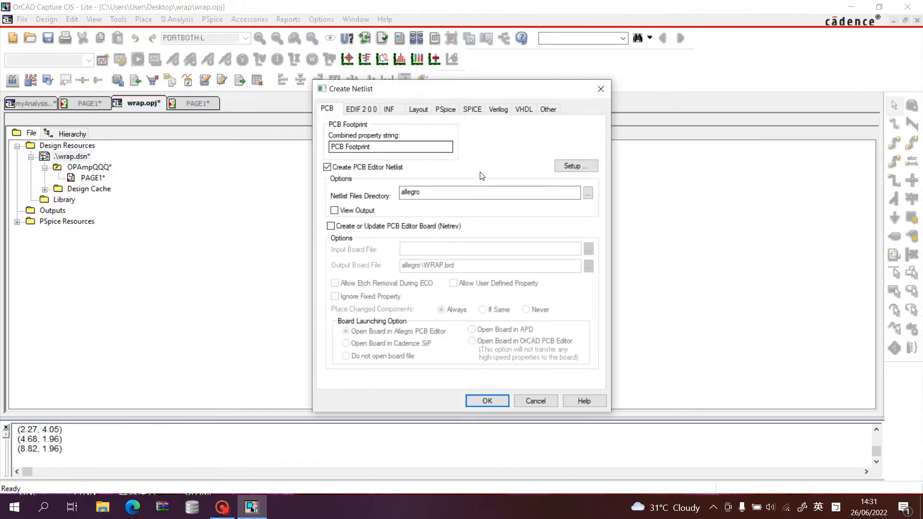
left_click(446, 111)
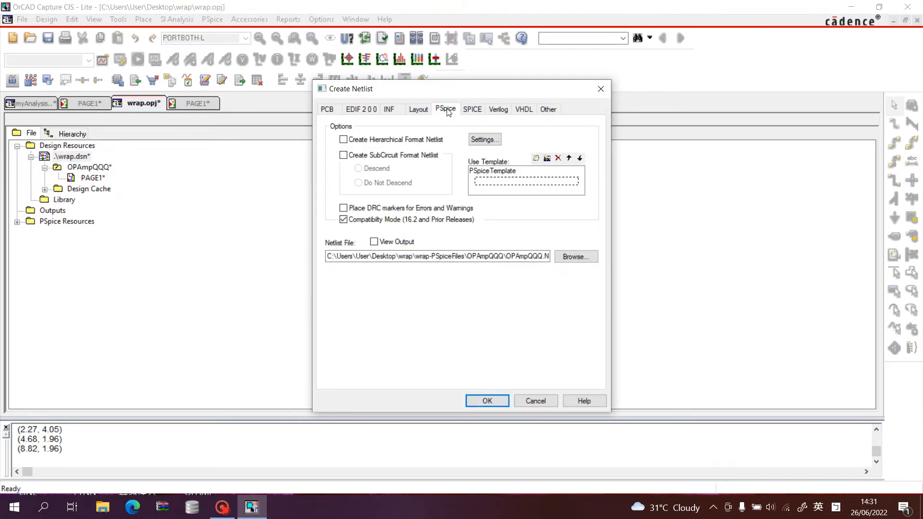
left_click(344, 155)
Set the netlist output file to wrap.lib in the wrap folder on the Desktop.
left_click(567, 256)
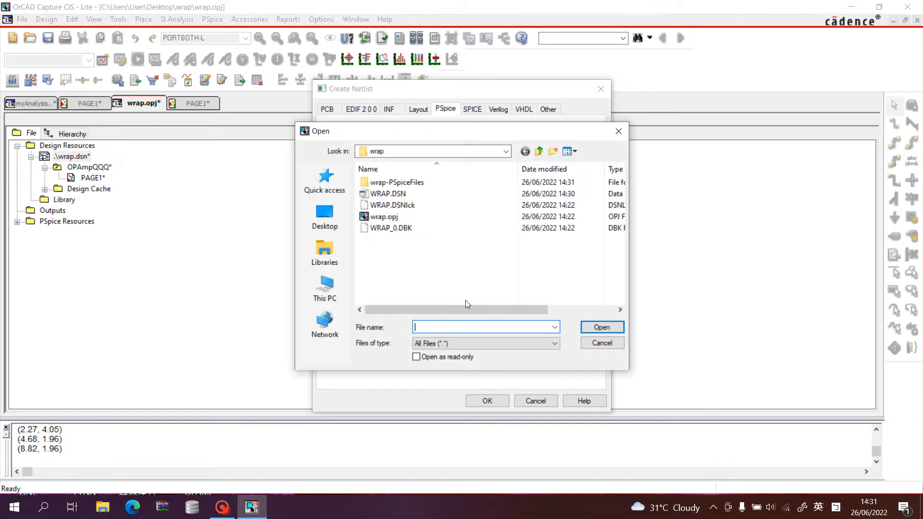
left_click(502, 151)
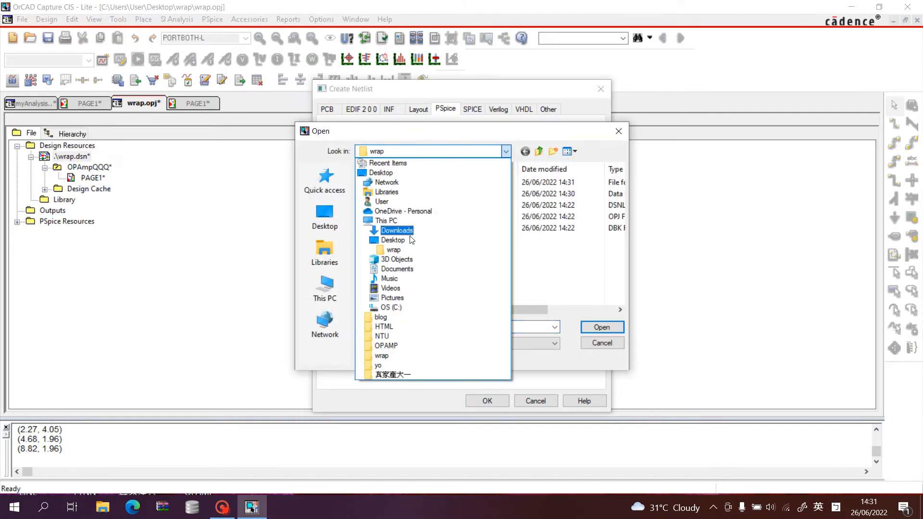
left_click(402, 240)
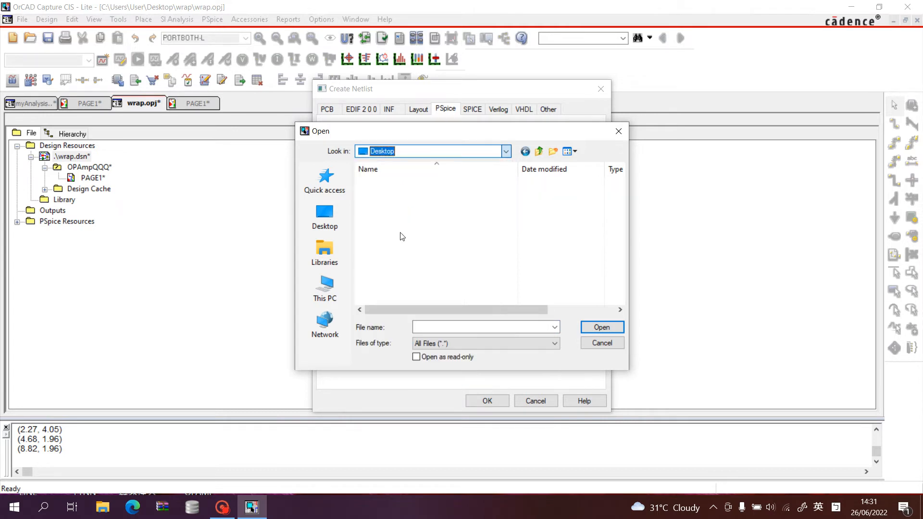
double_click(406, 227)
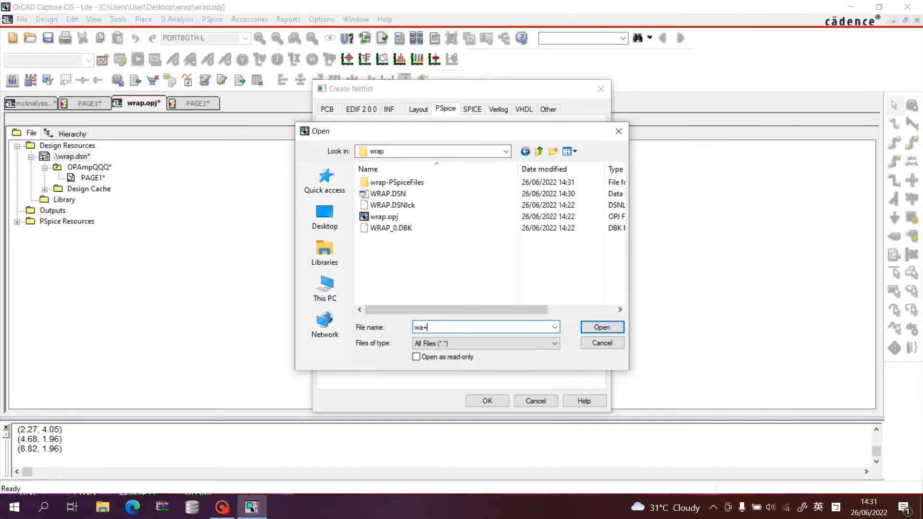
key("BackSpace")
key("BackSpace")
type("rap")
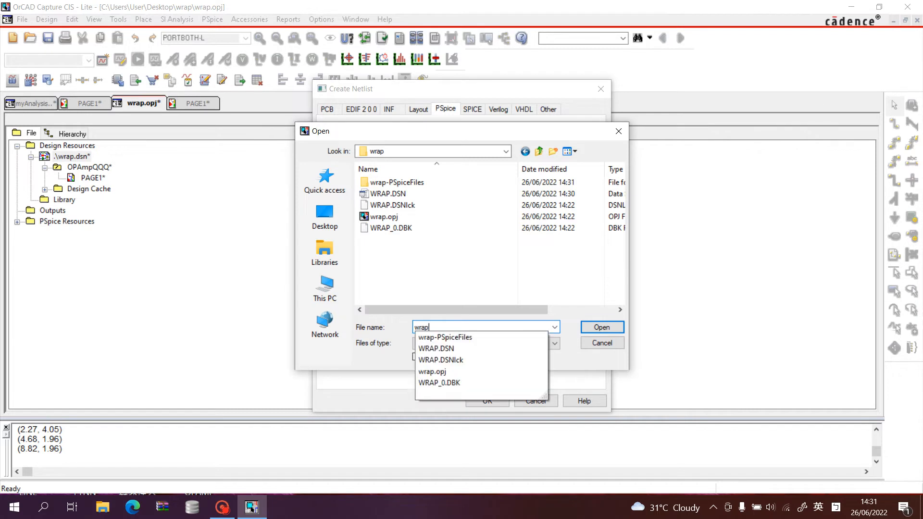
key("Return")
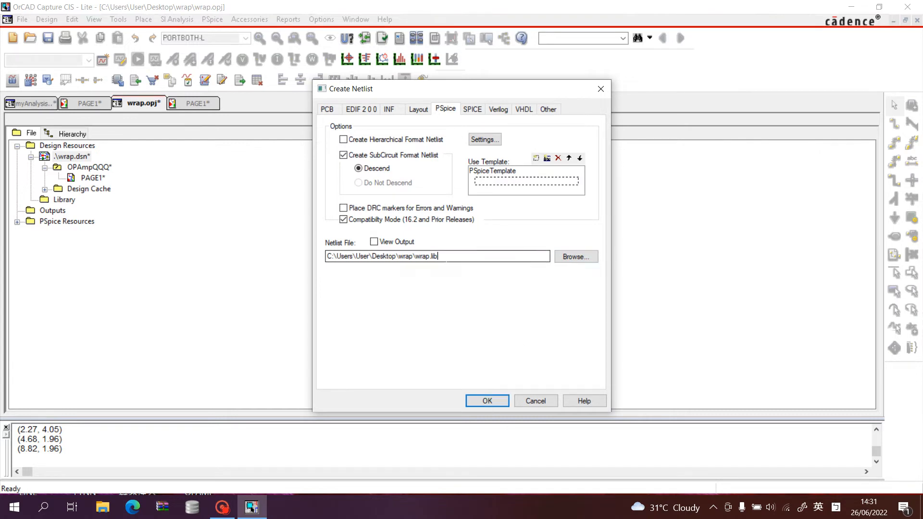
Generate the subcircuit netlist, dismiss the warning and highlight the completion messages in the session log.
left_click_drag(438, 256, 422, 256)
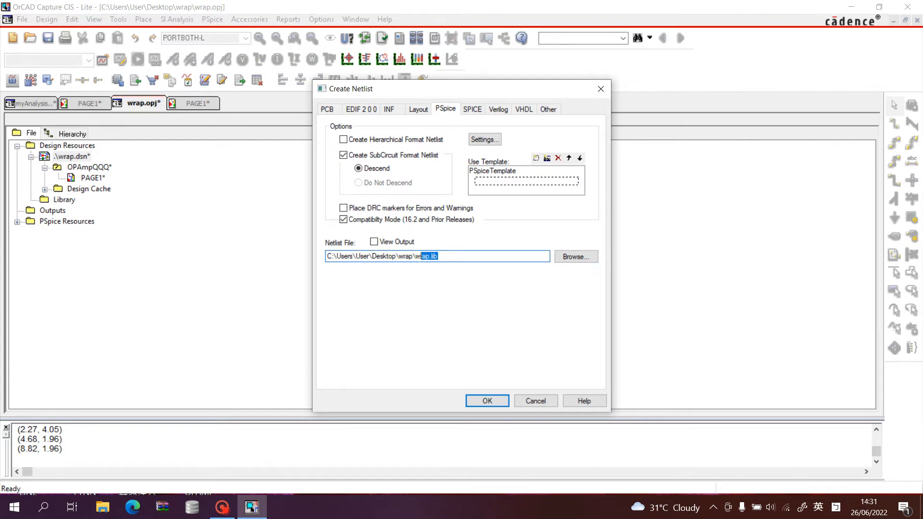
left_click(487, 400)
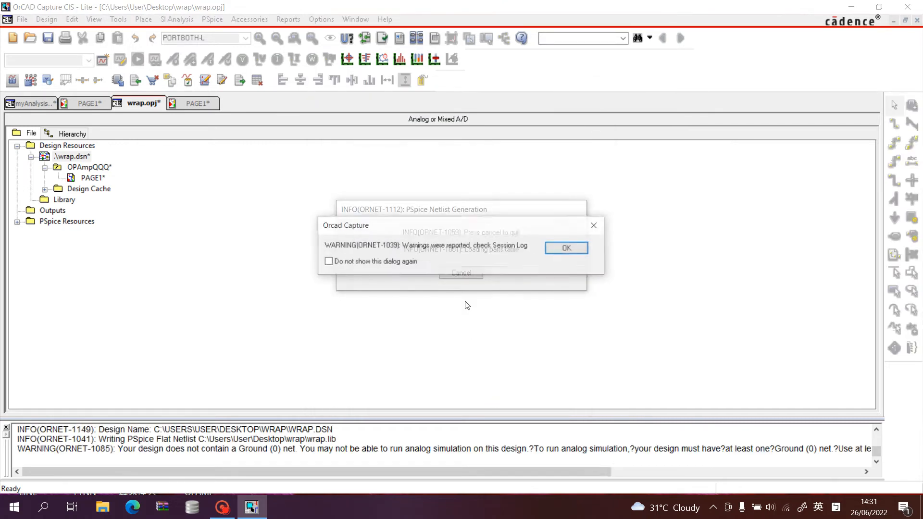
left_click(568, 248)
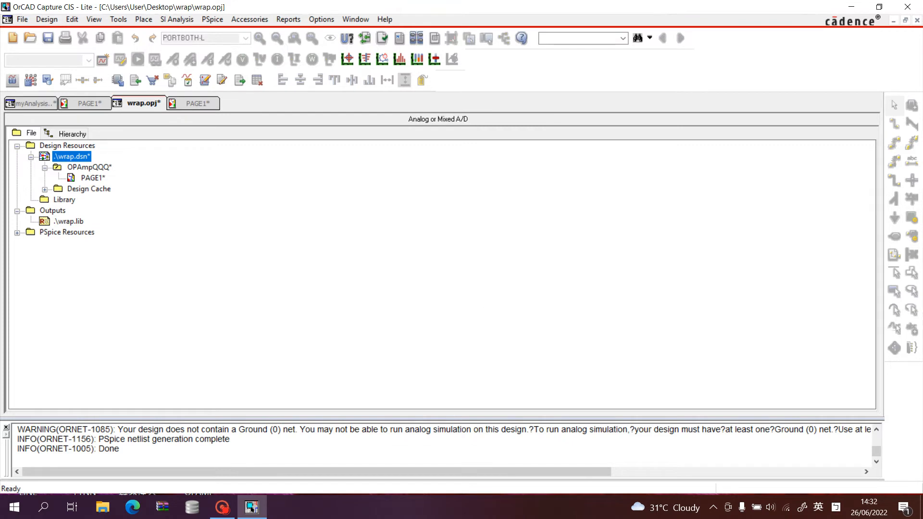
left_click_drag(121, 449, 94, 439)
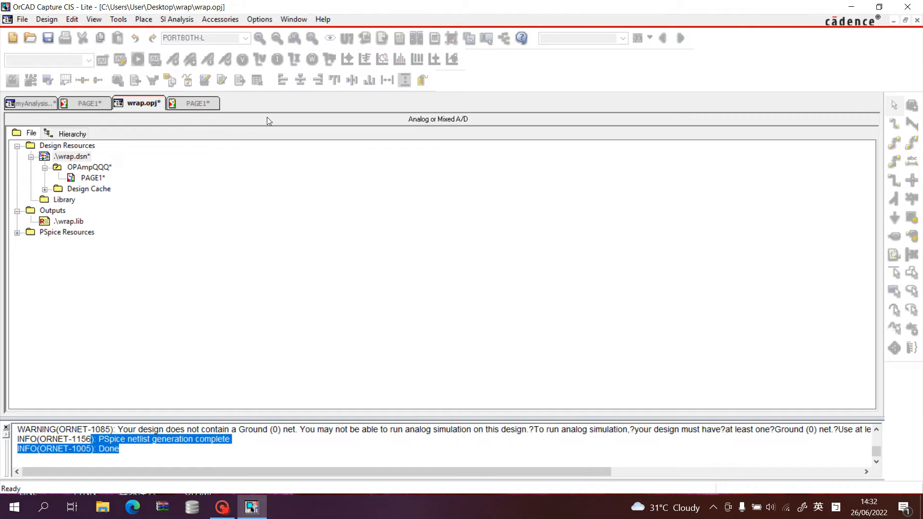
Create a PSpice netlist directly from the OPAmpQQQ schematic page and return to the wrap.opj project manager.
left_click(197, 103)
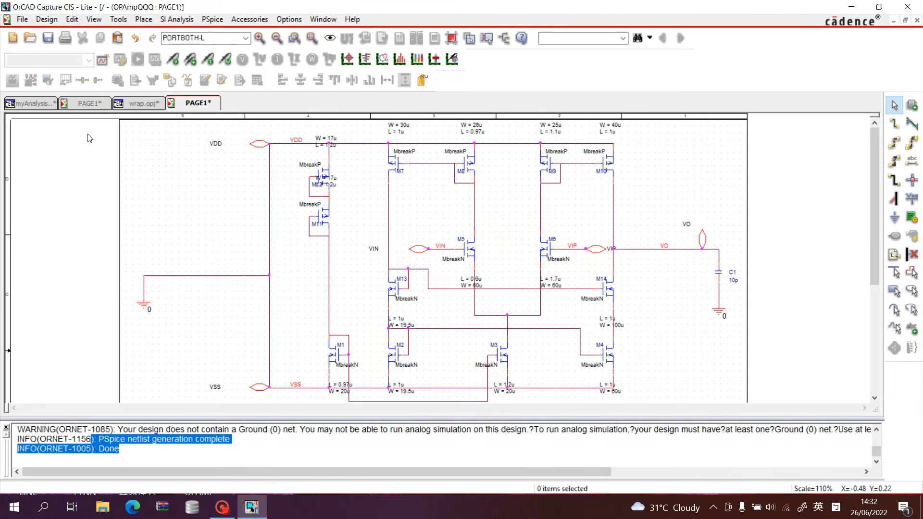
left_click(144, 19)
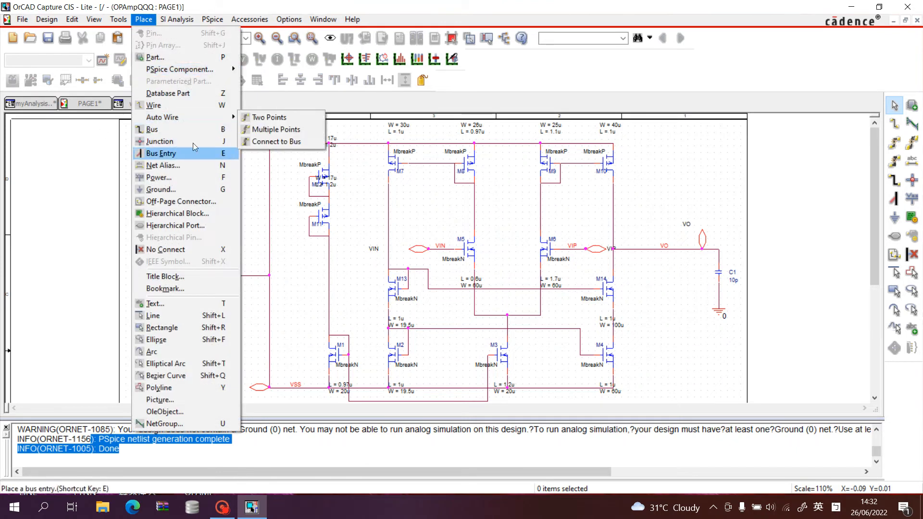
mouse_move(222, 25)
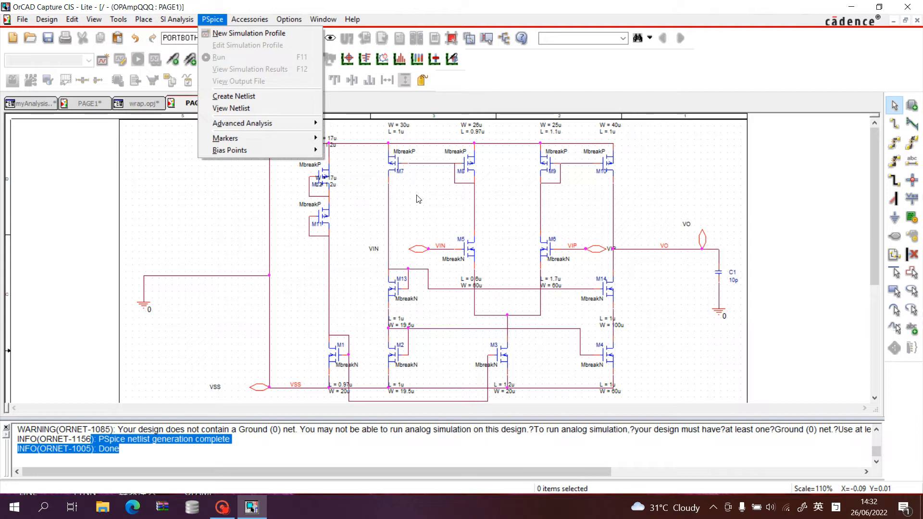
left_click(275, 97)
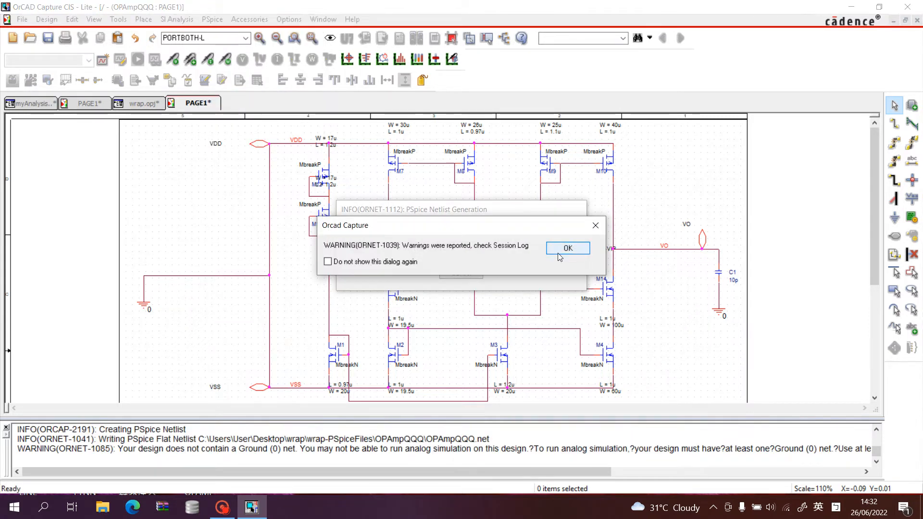
left_click(559, 252)
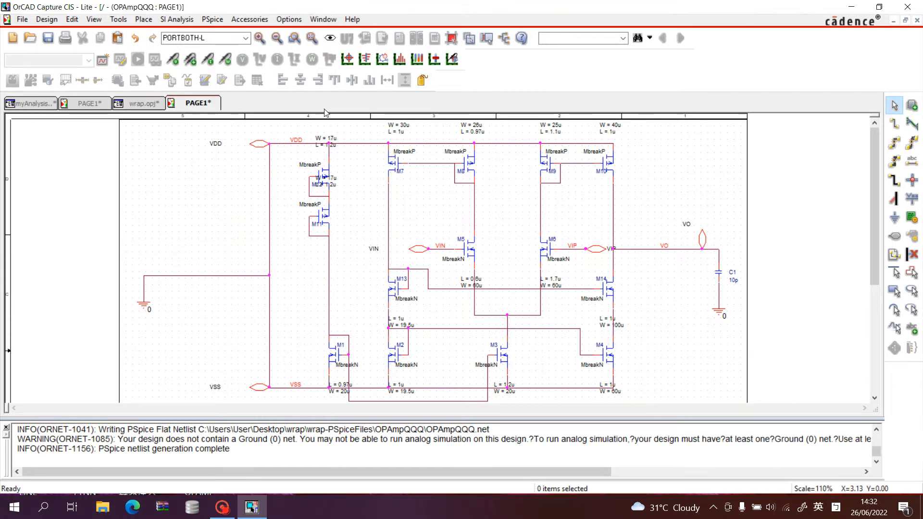
left_click(144, 103)
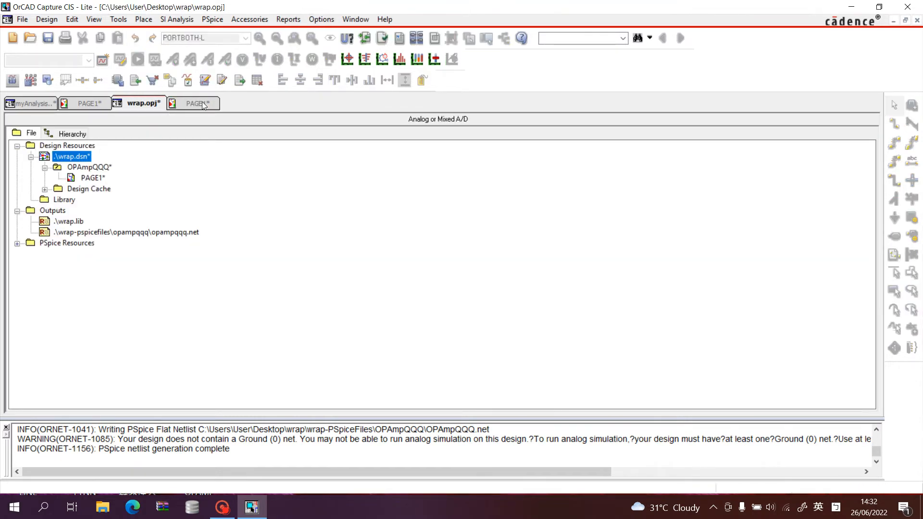
left_click(202, 105)
left_click(144, 104)
Switch to the desktop wrap folder and open wrap.lib in PSpice Model Editor.
left_click(855, 7)
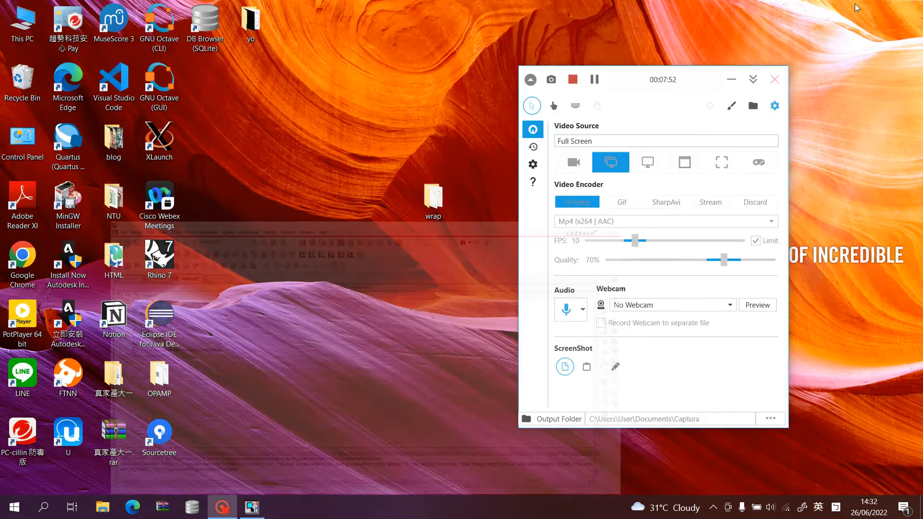
double_click(432, 198)
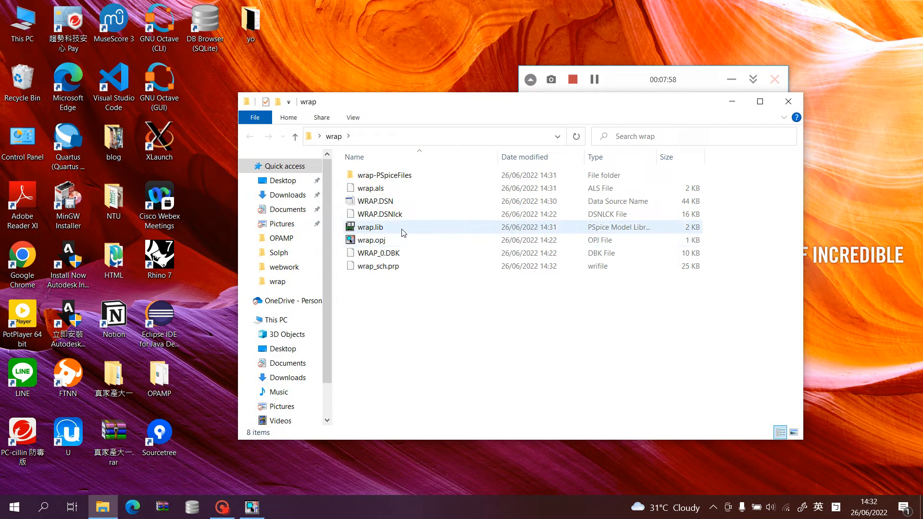
mouse_move(404, 233)
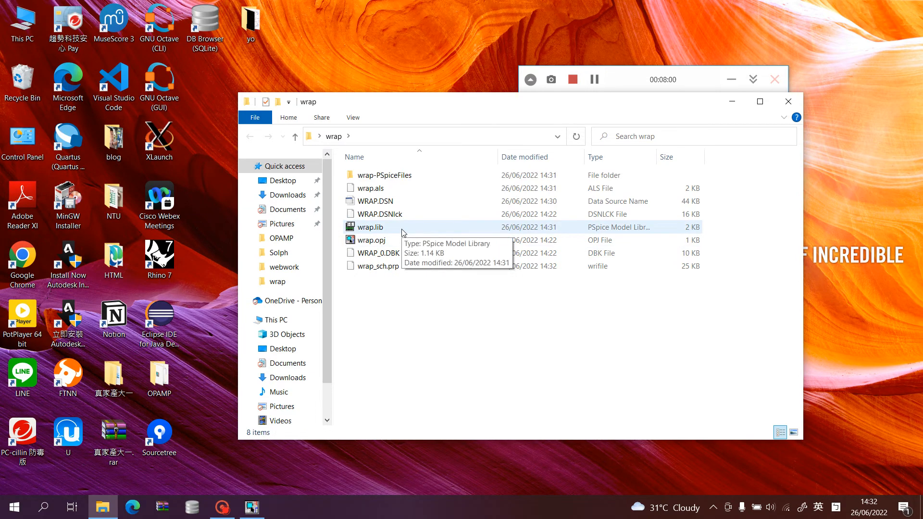
left_click(403, 234)
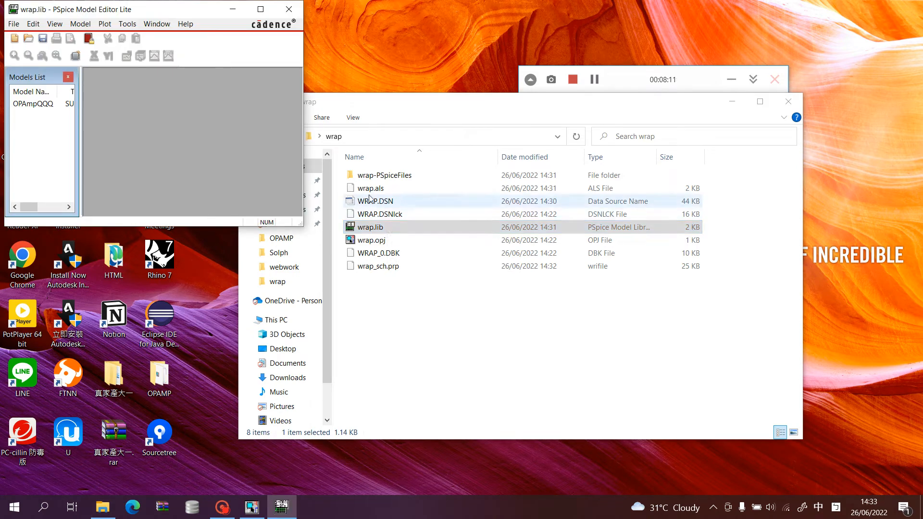
Reposition and enlarge the Model Editor window with the folder window minimized, and close the editor again.
left_click_drag(185, 12, 518, 130)
left_click(365, 142)
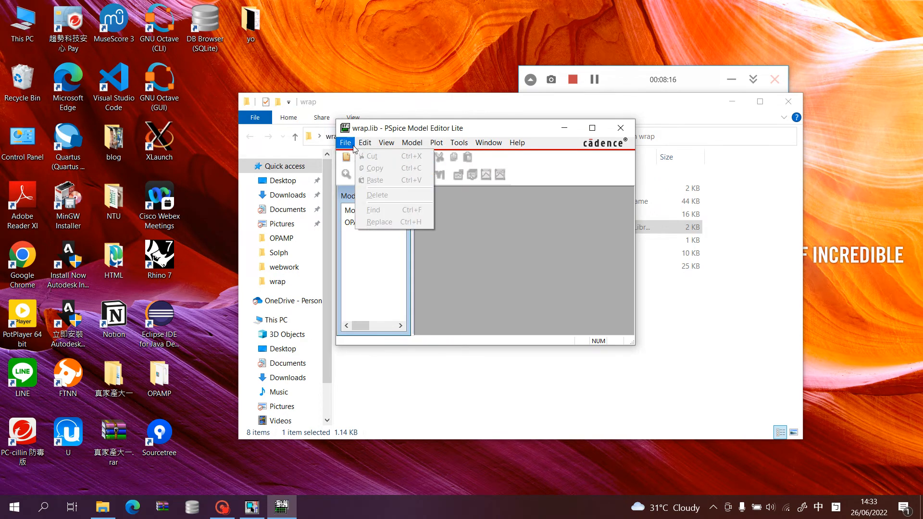
mouse_move(345, 142)
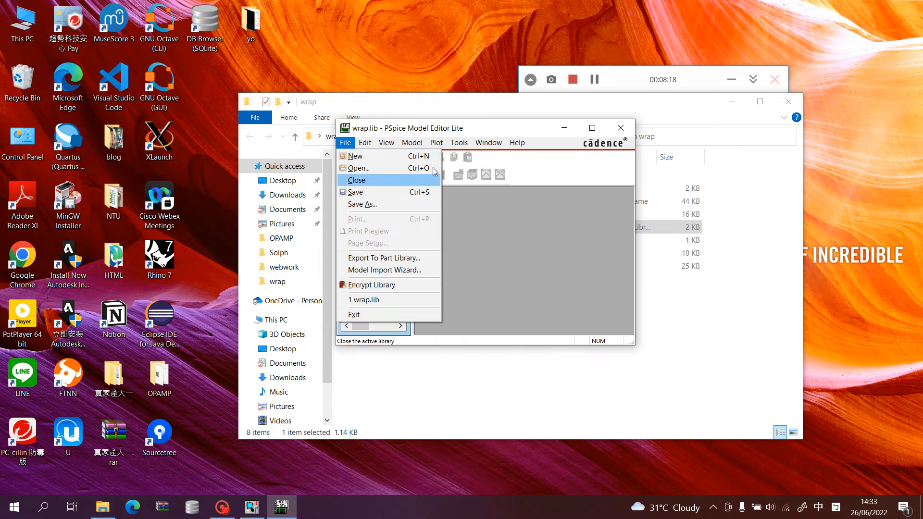
left_click(504, 129)
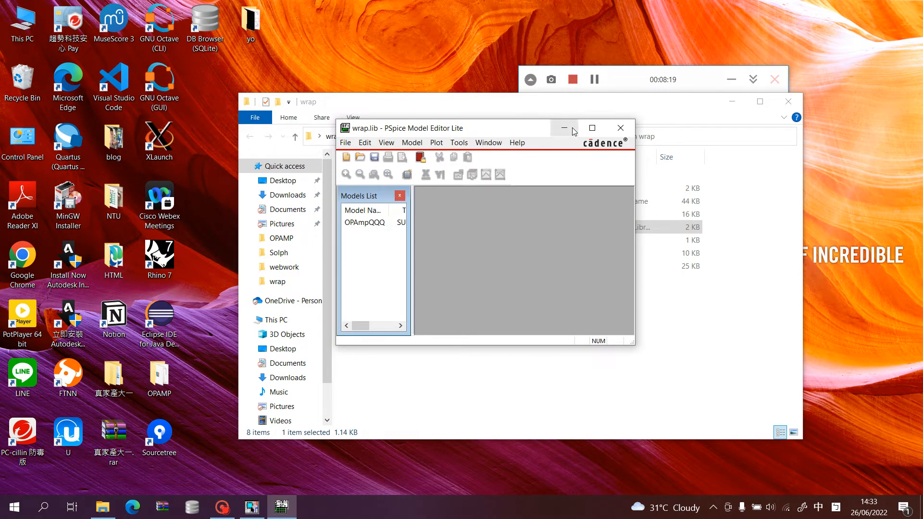
left_click(732, 102)
left_click_drag(462, 123, 381, 110)
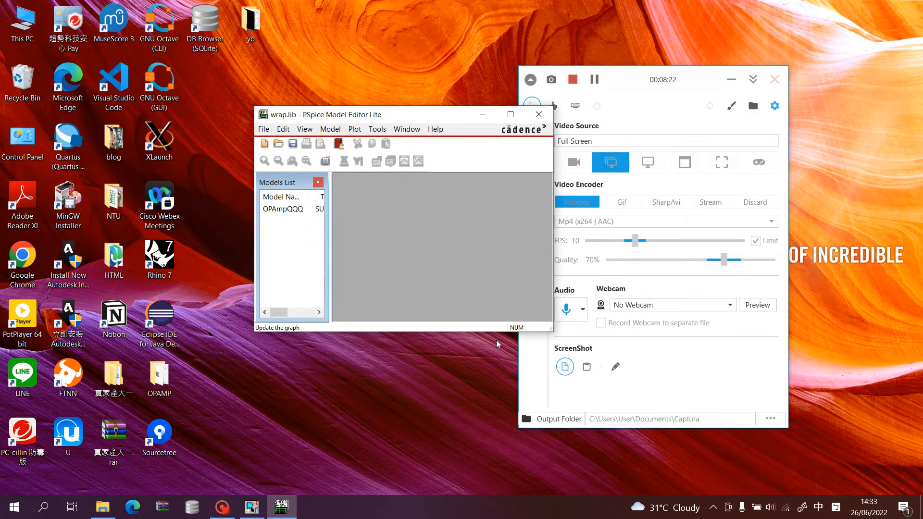
left_click_drag(498, 331, 498, 351)
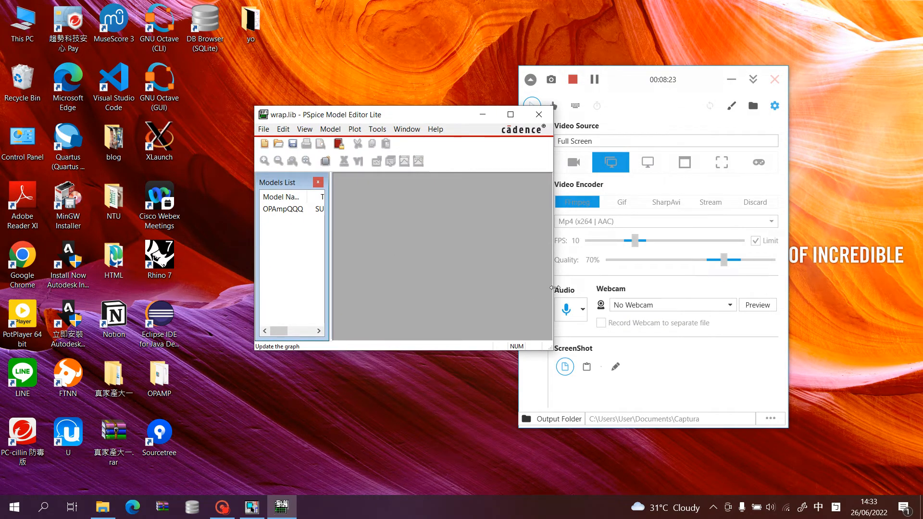
left_click_drag(555, 288, 563, 288)
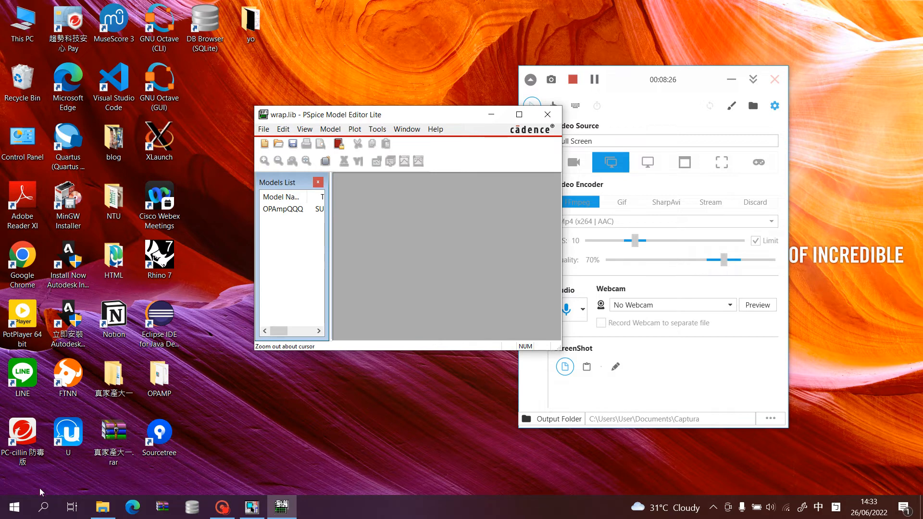
left_click(547, 114)
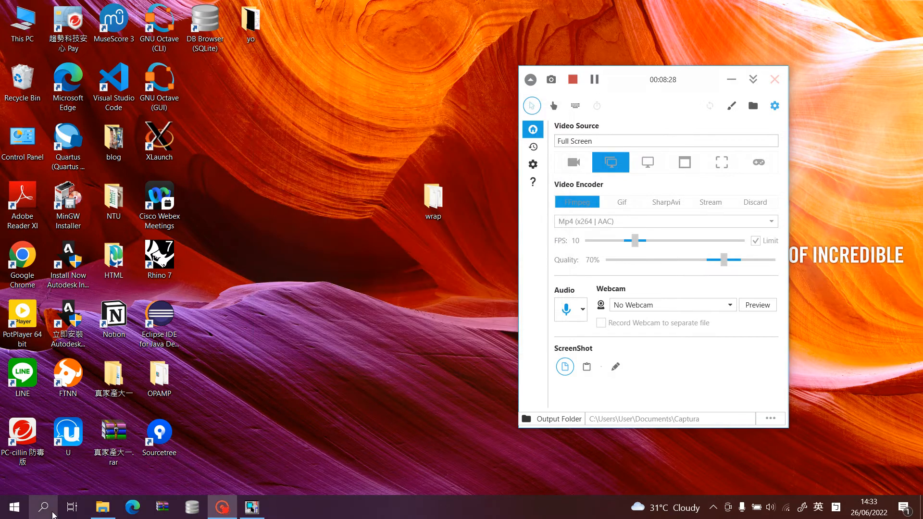
Search Windows for Model Editor and launch it with the desktop cleared.
left_click(52, 514)
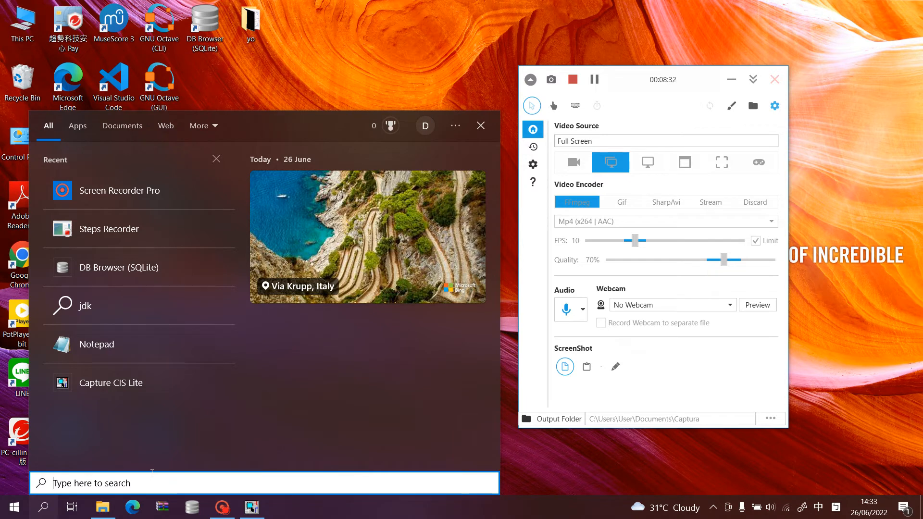
key("shift")
type("Mo")
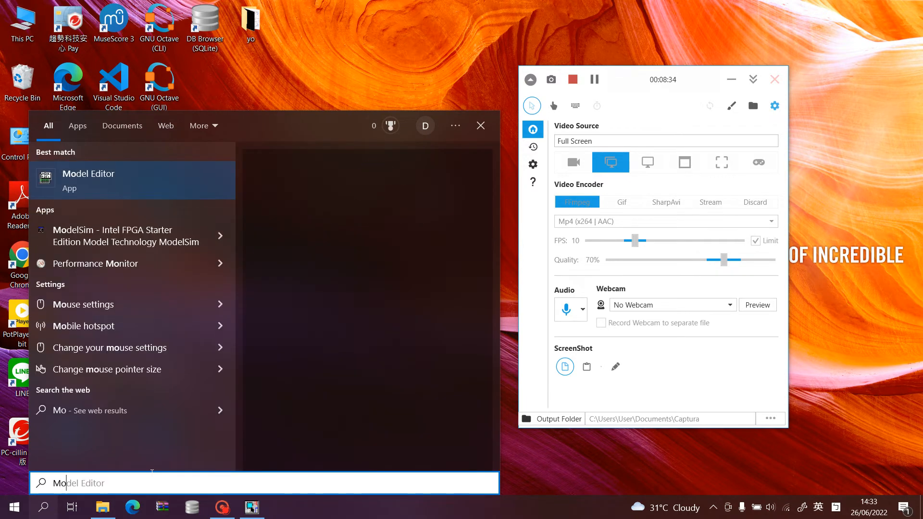
type("del E")
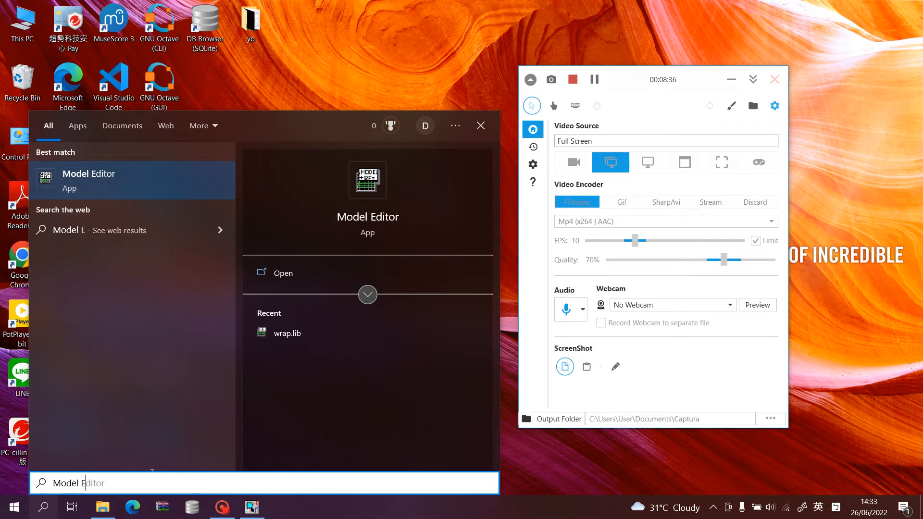
key("Return")
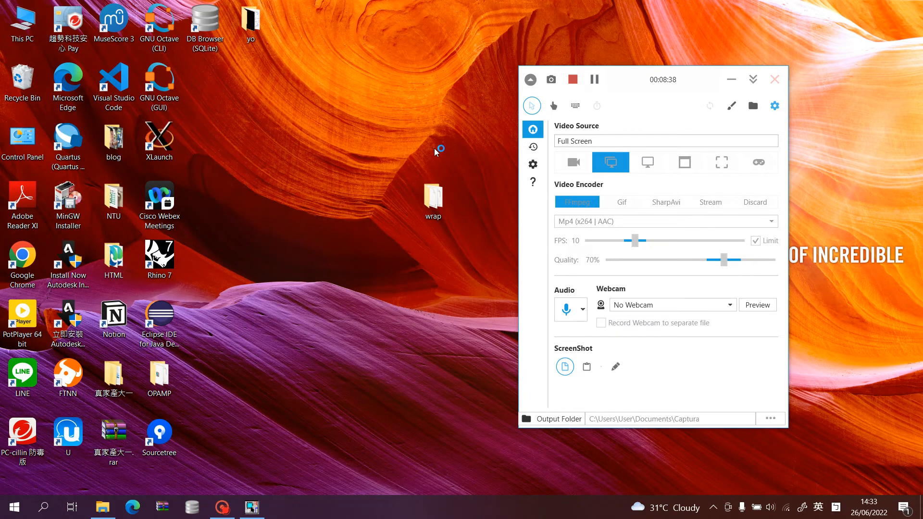
left_click(730, 79)
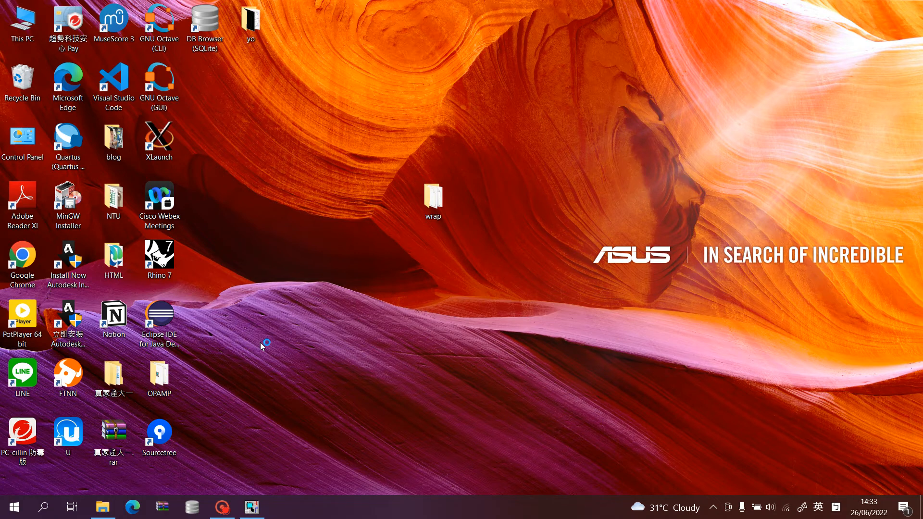
mouse_move(110, 513)
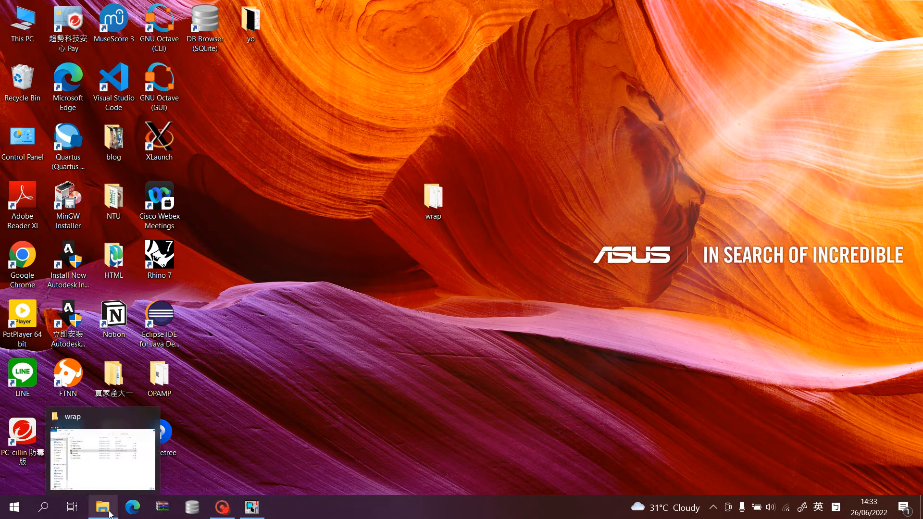
Open the wrap.lib model library from the wrap folder in Model Editor.
left_click(264, 129)
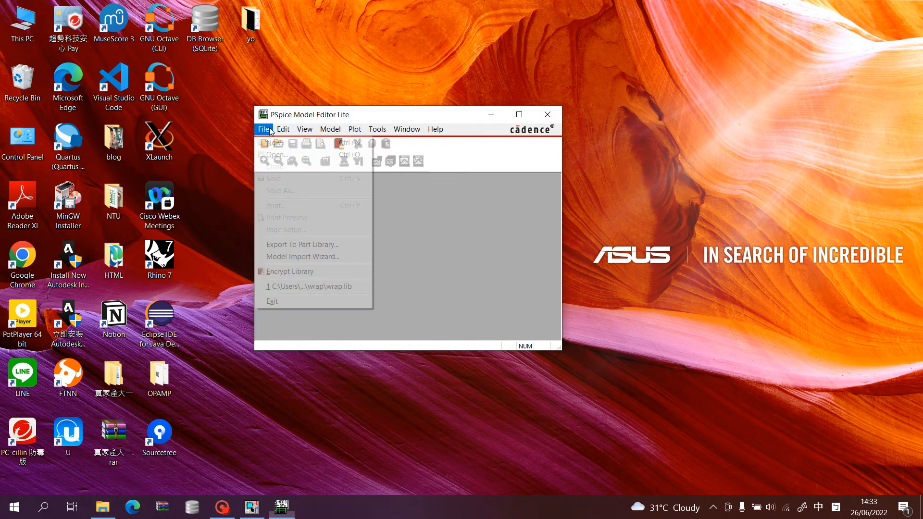
left_click(284, 154)
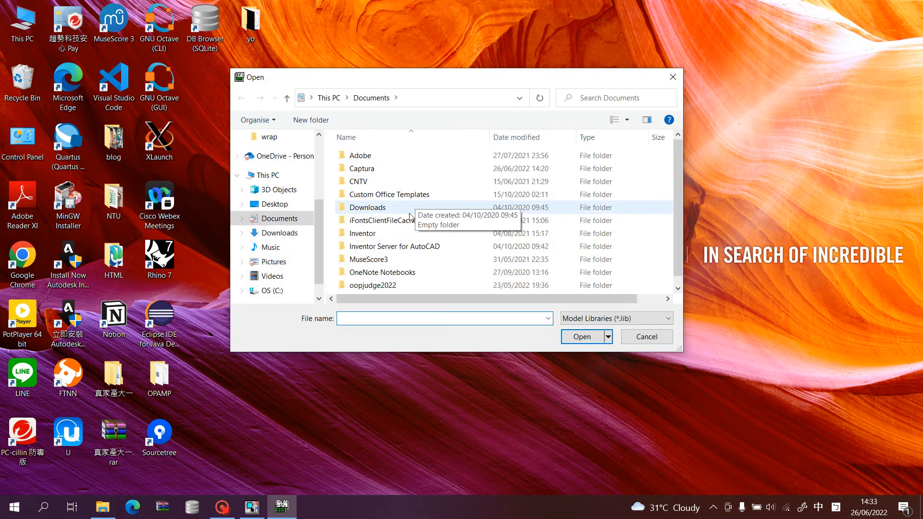
scroll(403, 216, "down", 1)
scroll(377, 157, "up", 1)
scroll(294, 189, "up", 2)
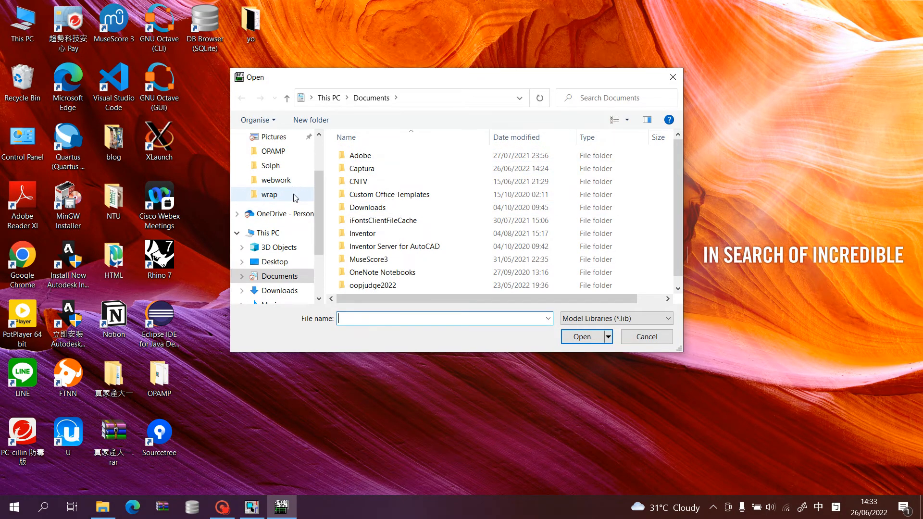
left_click(288, 195)
double_click(423, 173)
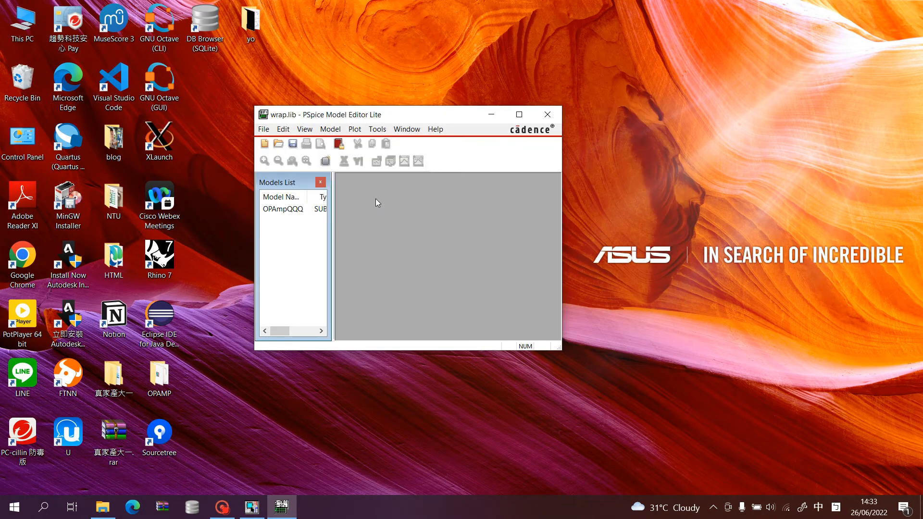
Export the wrap.lib models to a part library saved as wrap.olb in the desktop wrap folder.
left_click(264, 129)
left_click(264, 129)
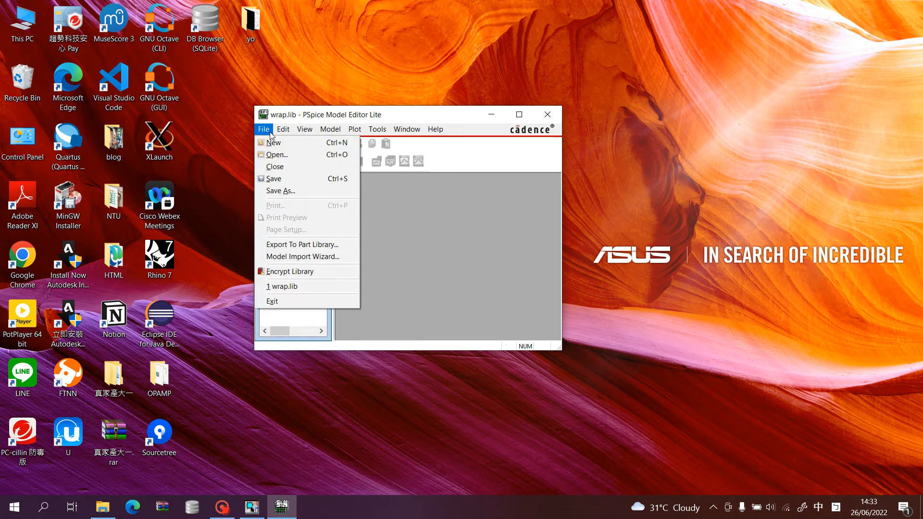
left_click(340, 246)
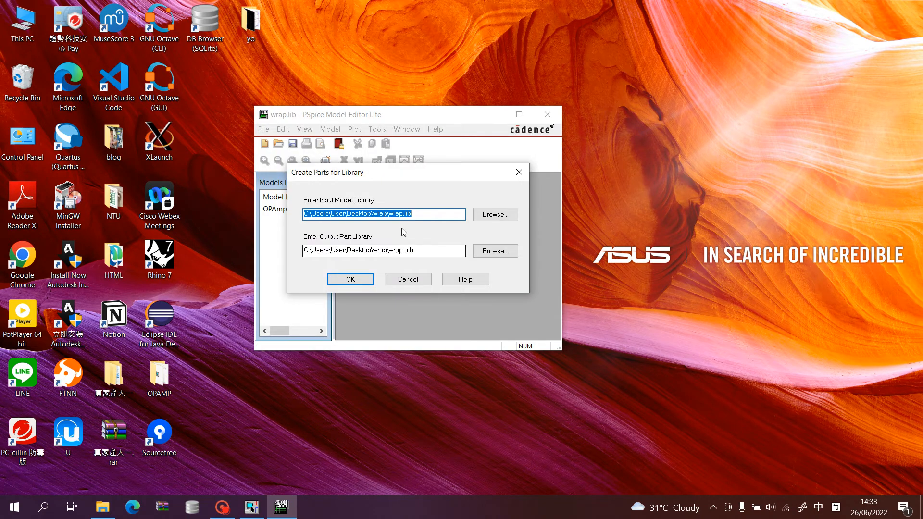
left_click_drag(424, 215, 387, 215)
left_click(423, 215)
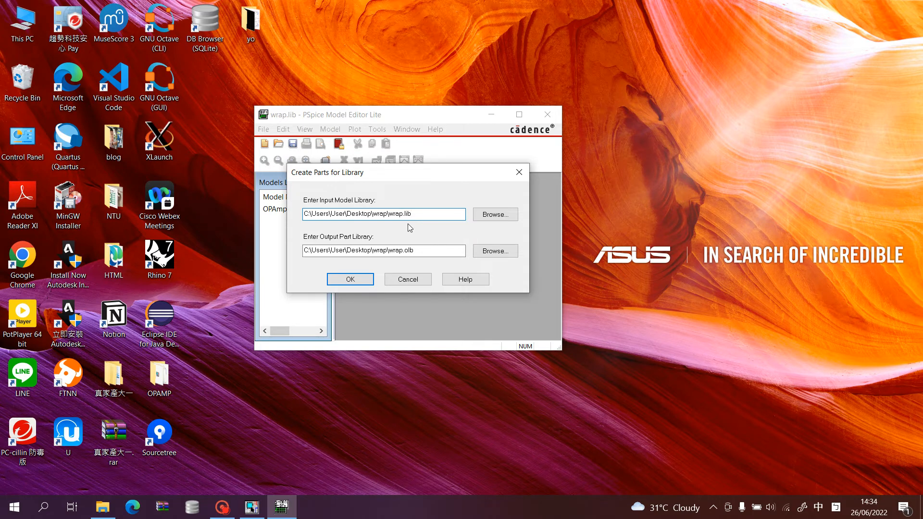
left_click(428, 251)
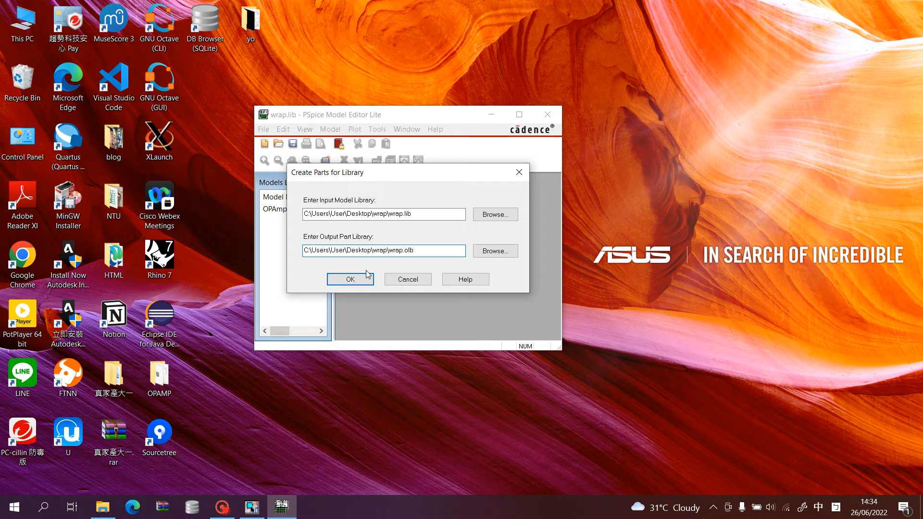
left_click(415, 214)
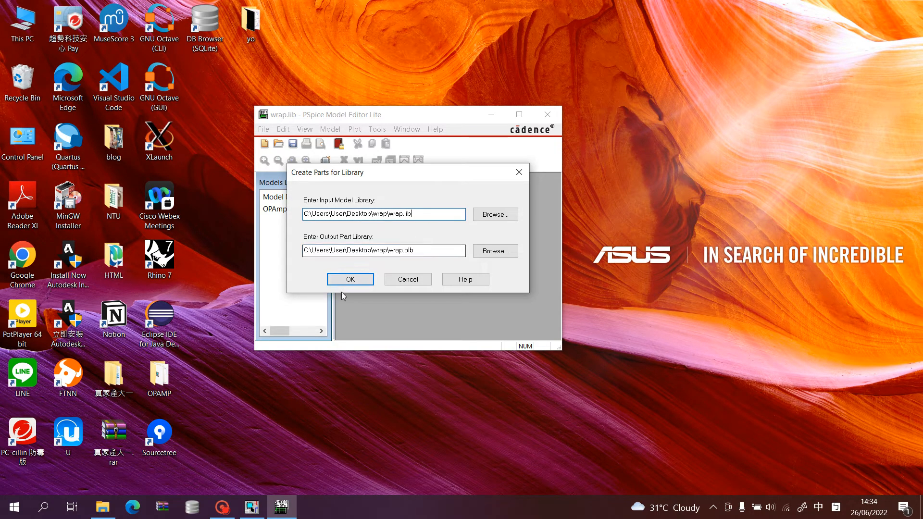
left_click(346, 281)
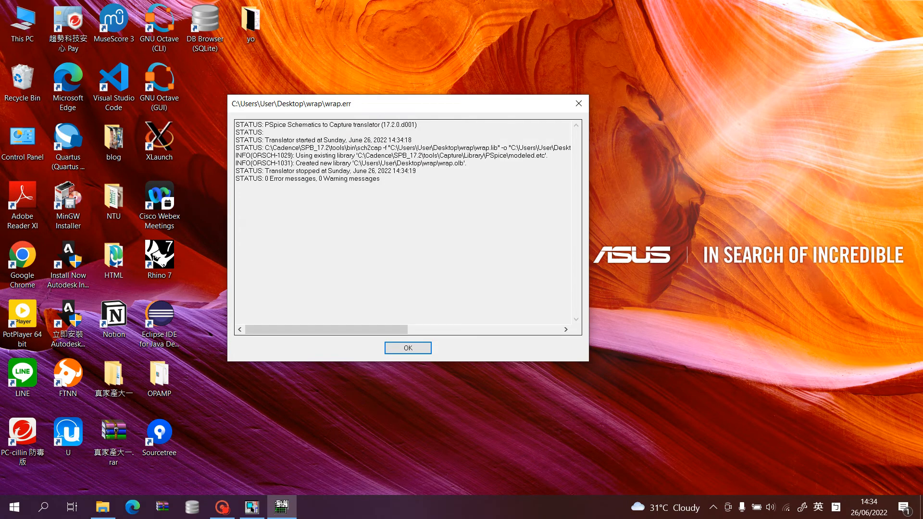
Check the error and warning line in the translator log, dismiss the log and close Model Editor.
left_click_drag(382, 179, 235, 179)
left_click(236, 187)
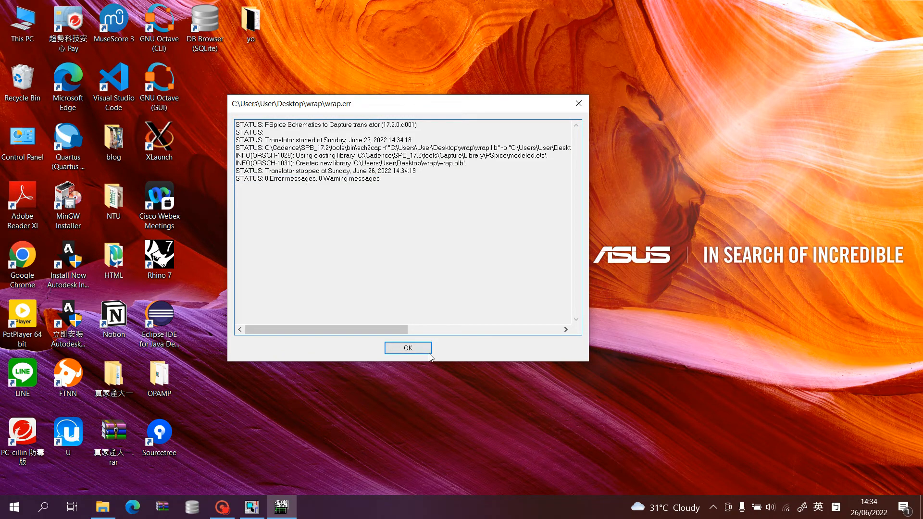
left_click(414, 348)
left_click(547, 115)
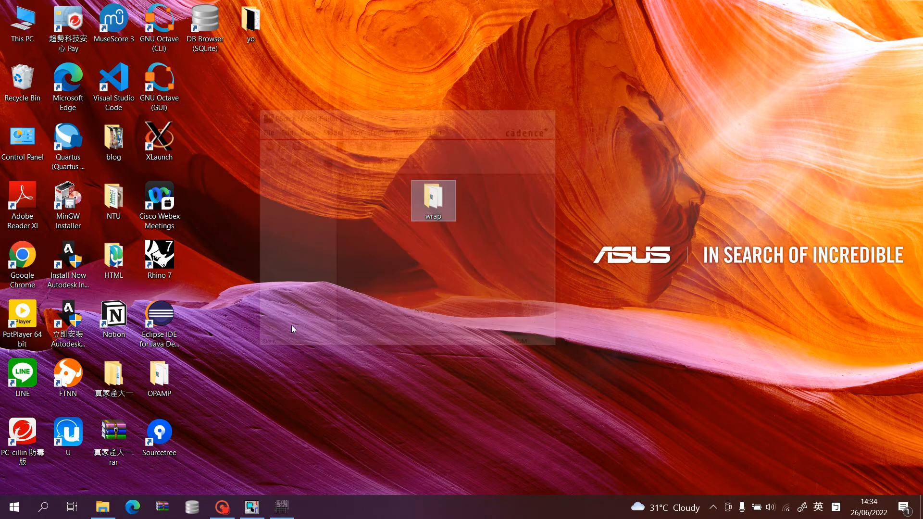
Refresh the desktop, switch to OrCAD Capture and show the SCHEMATIC1 page with the WRAP test circuit.
right_click(305, 289)
left_click(264, 432)
left_click(249, 505)
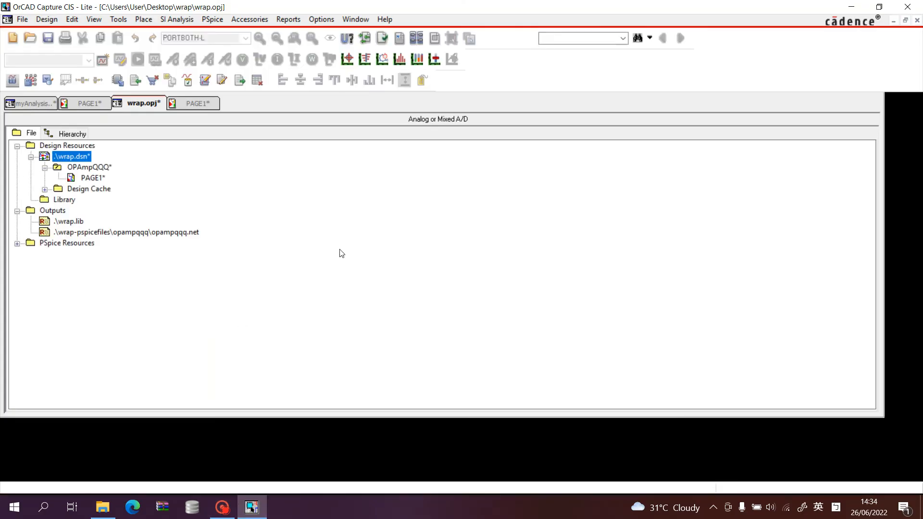
left_click(90, 107)
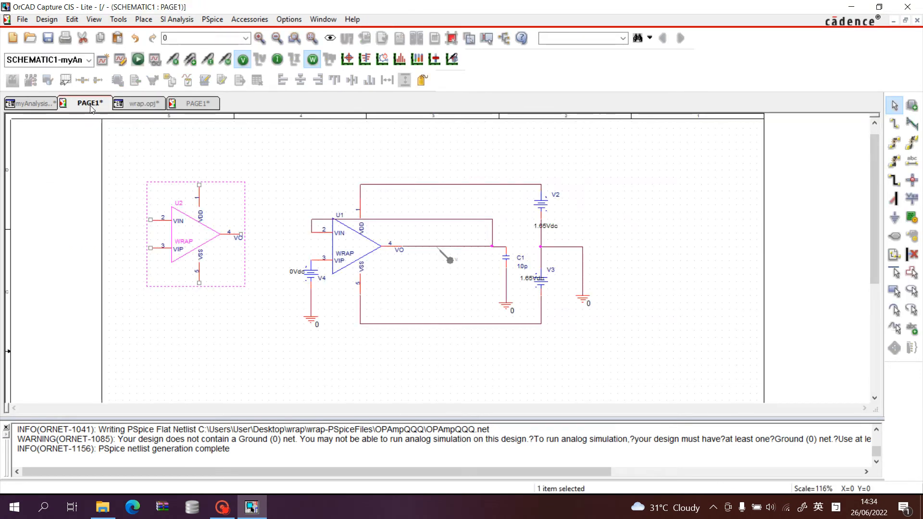
Delete both WRAP op-amp symbols, U2 and U1, from the schematic page.
left_click(159, 158)
left_click(199, 219)
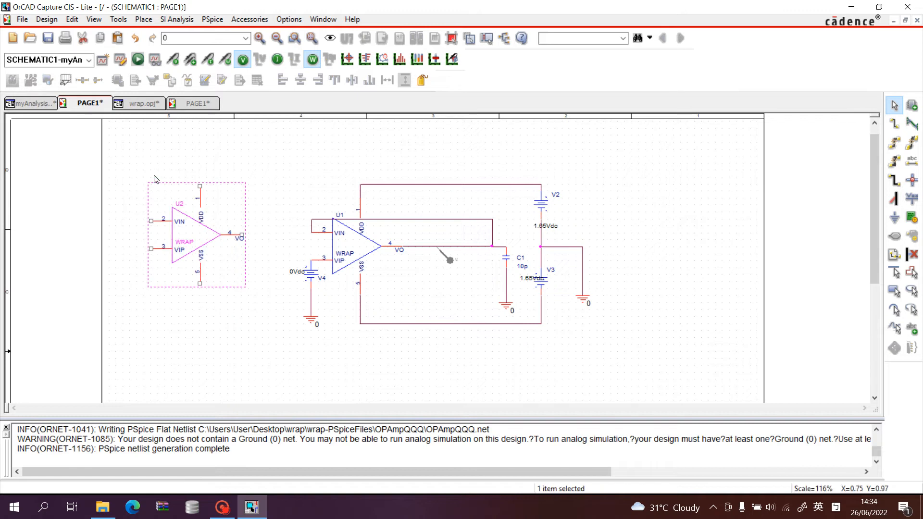
key("Delete")
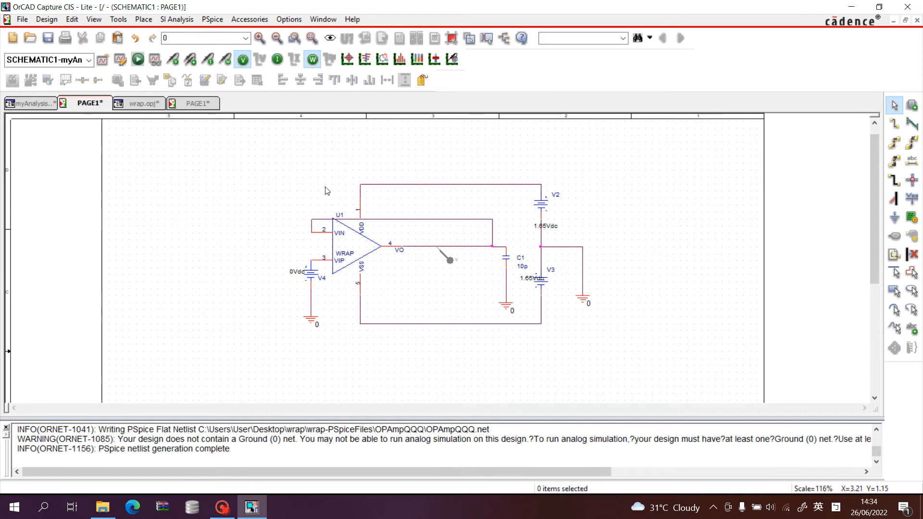
left_click(350, 246)
key("Delete")
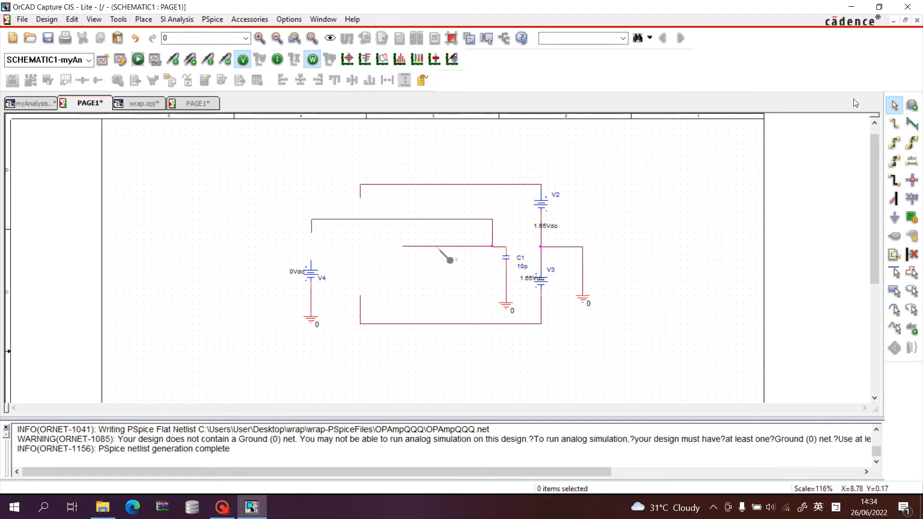
Add the WRAP.OLB library from the wrap folder to the libraries available for placing parts.
left_click(143, 19)
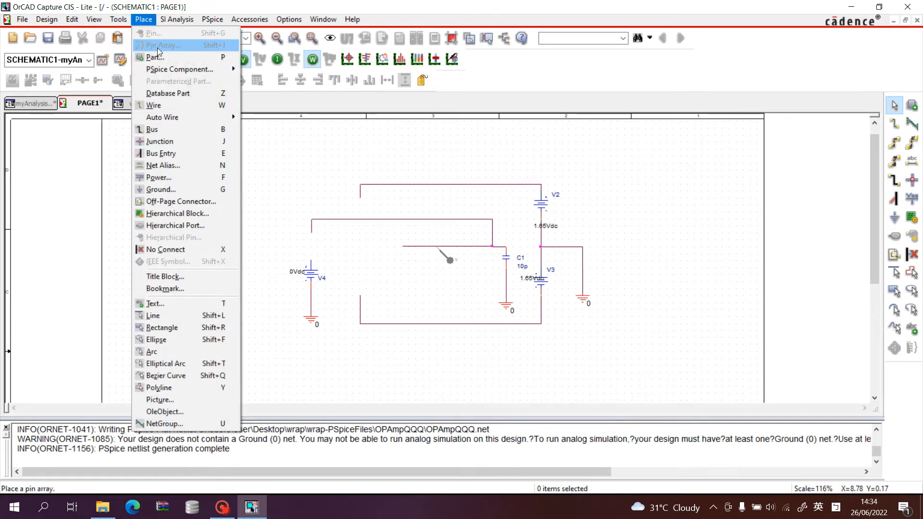
left_click(827, 144)
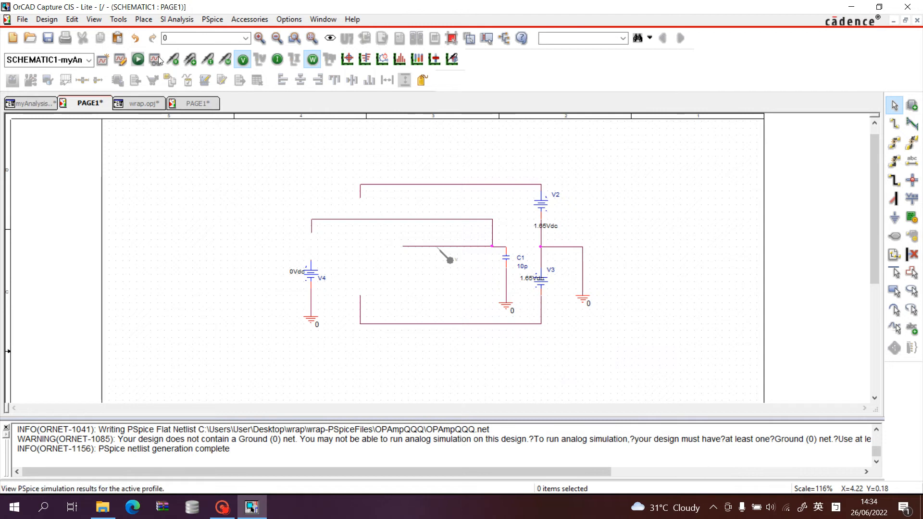
left_click(143, 20)
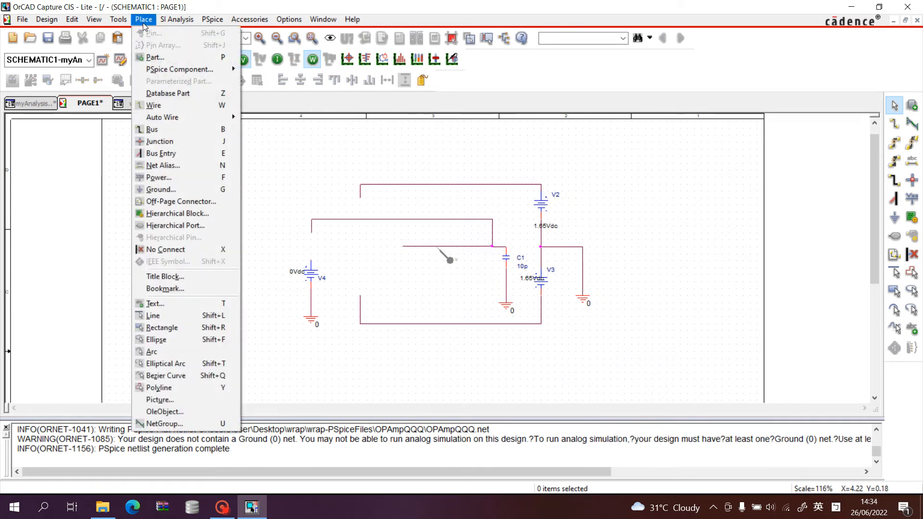
left_click(155, 58)
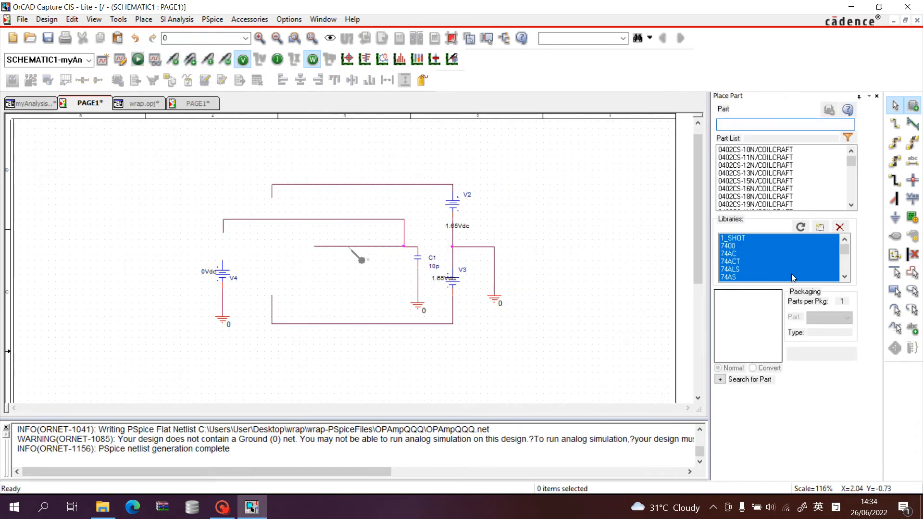
left_click(821, 225)
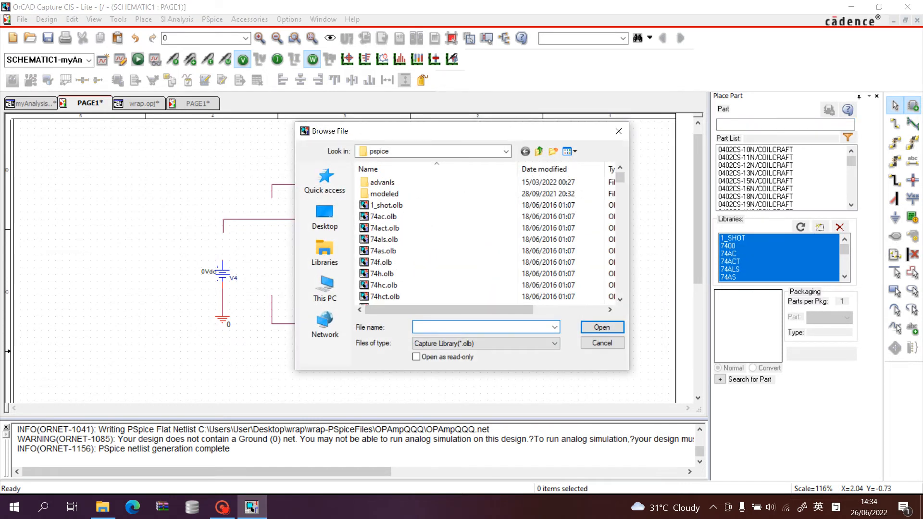
scroll(409, 225, "down", 9)
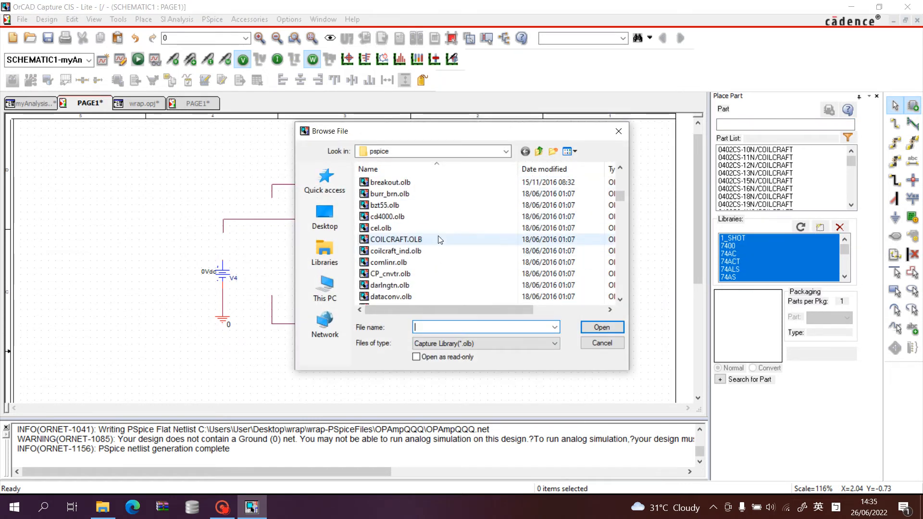
scroll(439, 240, "up", 9)
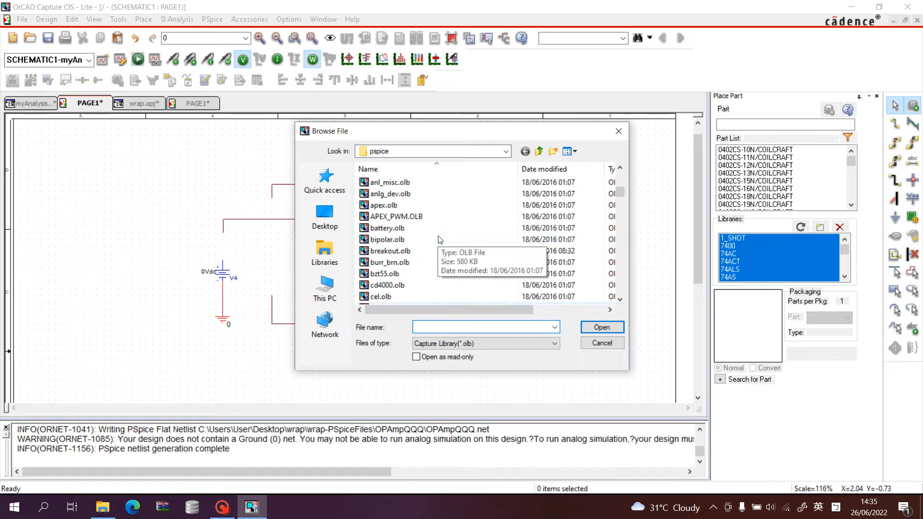
left_click(505, 152)
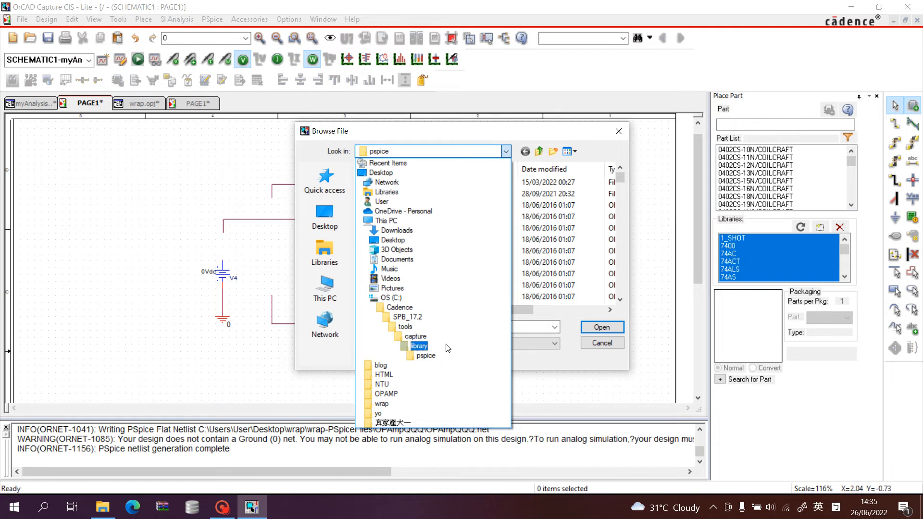
left_click(388, 404)
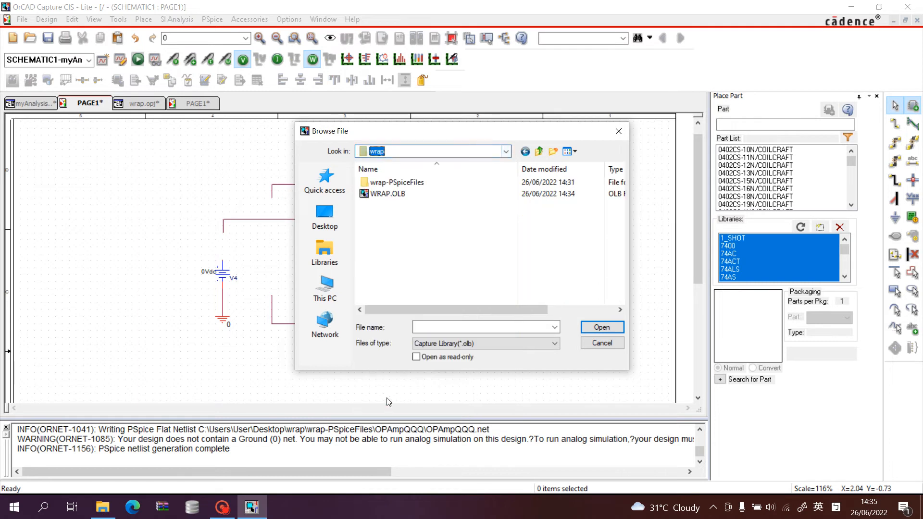
left_click(407, 194)
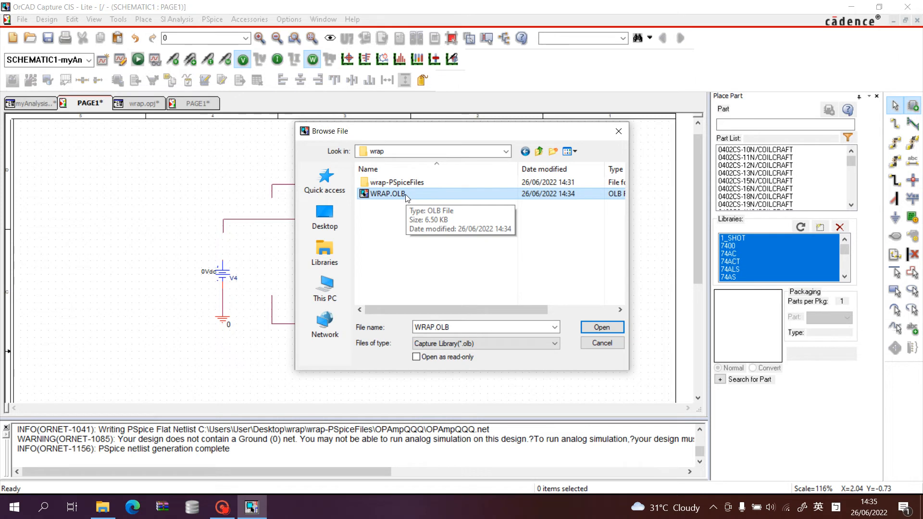
double_click(405, 195)
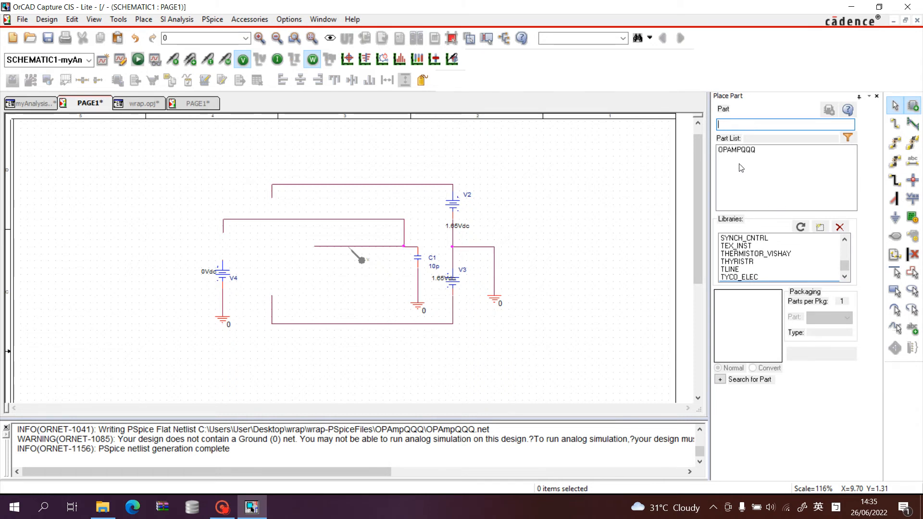
Place one OPAMPQQQ part in the empty area beside the circuit and finish part placement.
left_click(762, 150)
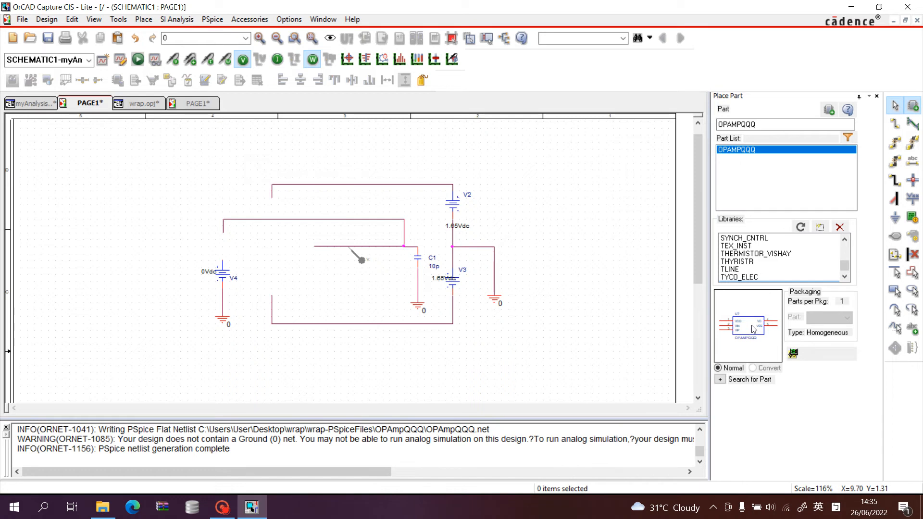
double_click(751, 154)
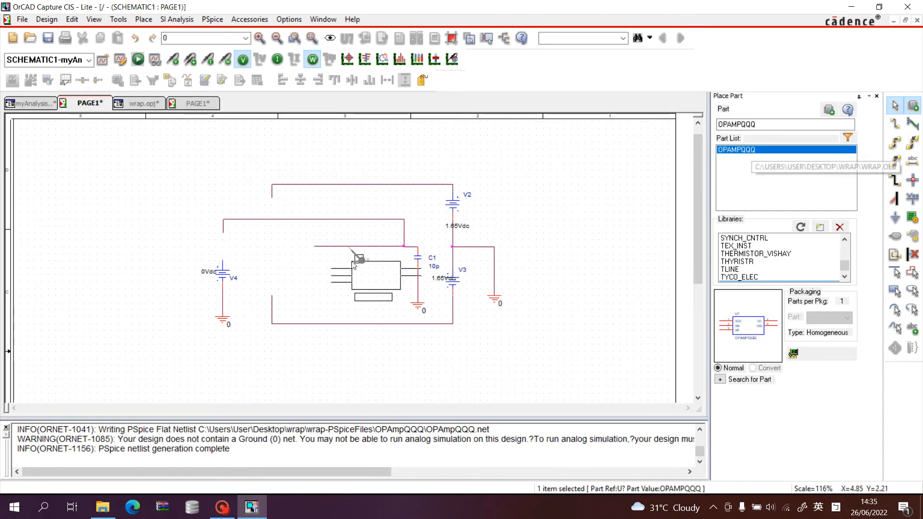
left_click(84, 172)
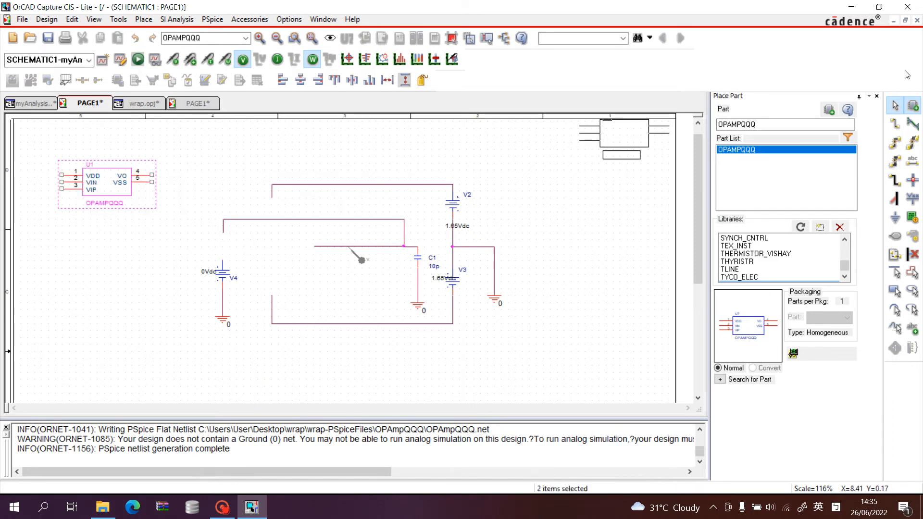
left_click(895, 107)
left_click(877, 98)
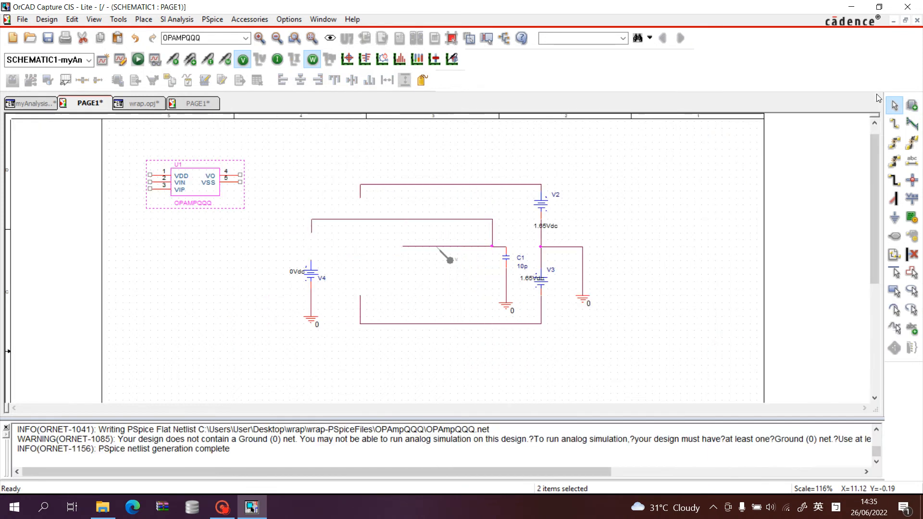
Move the OPAMPQQQ part down to the level of V4 and select its VIN pin.
left_click_drag(202, 184, 224, 244)
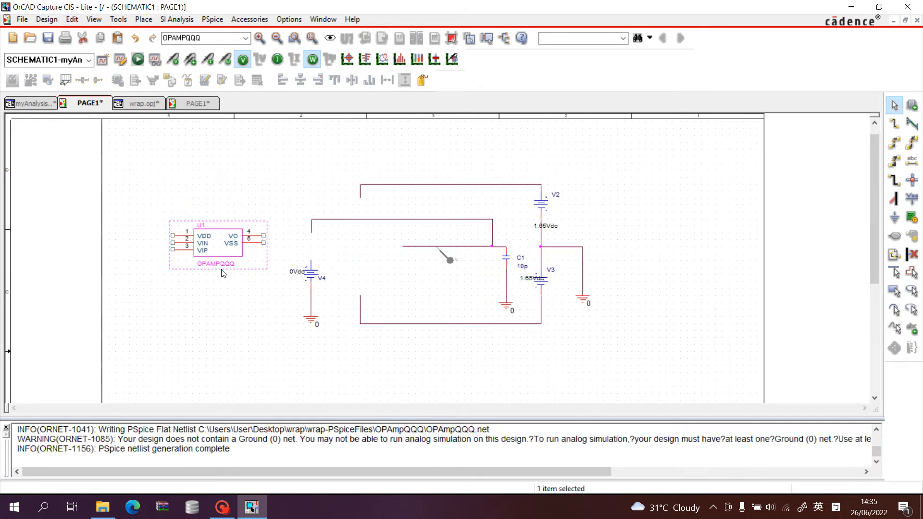
left_click(198, 259)
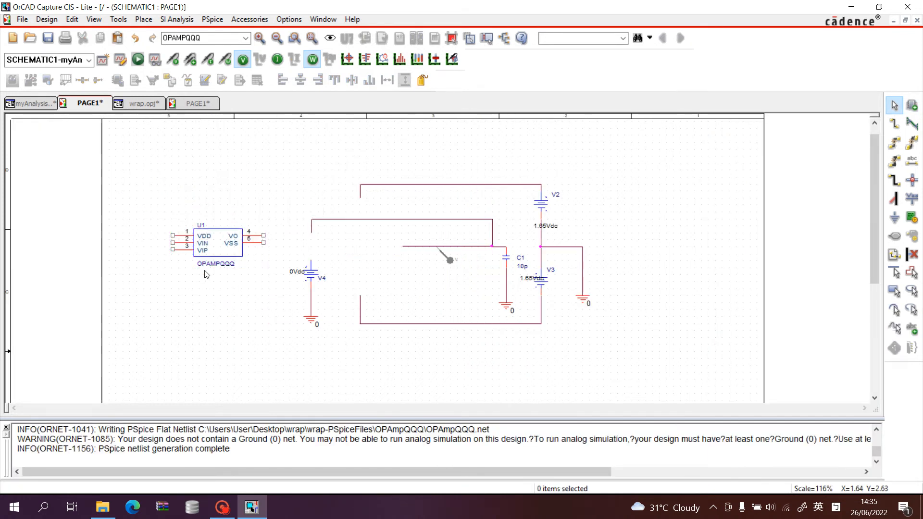
left_click(181, 249)
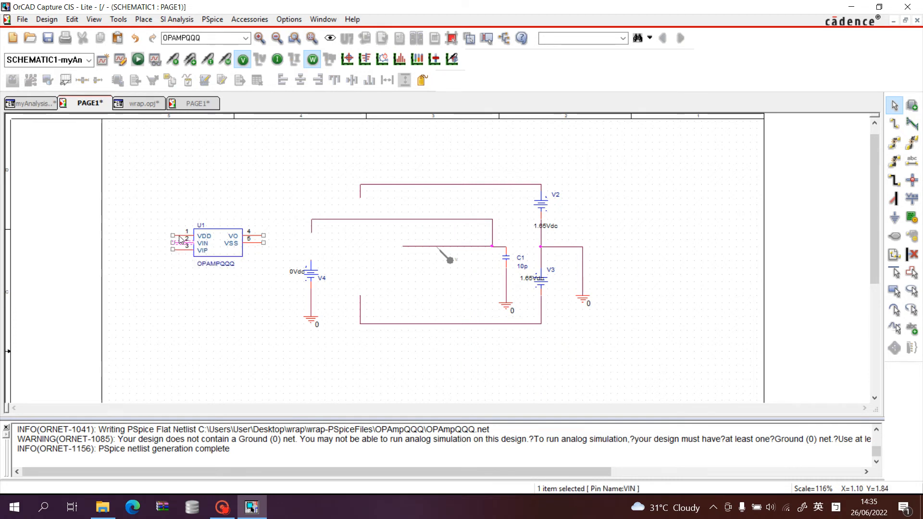
Check U1's pins against the ports on the OPAmpQQQ schematic page, and return to the test schematic.
left_click(255, 238)
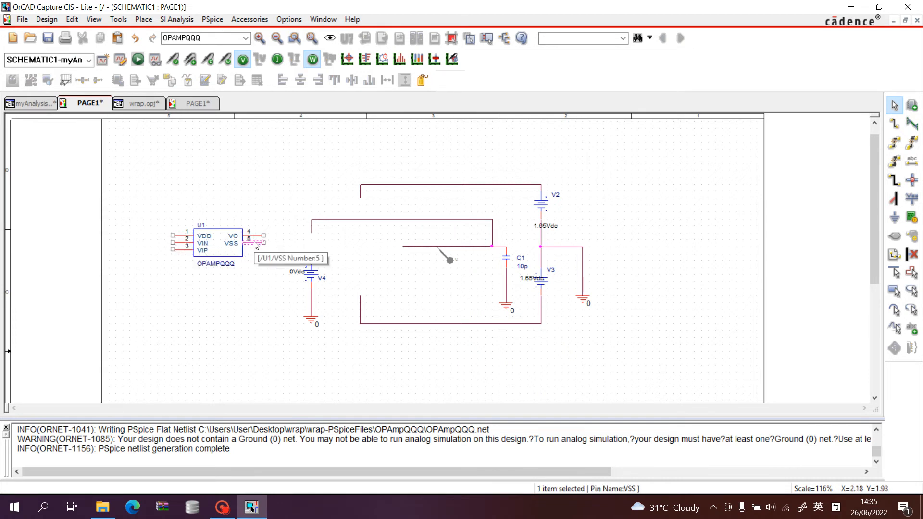
left_click(253, 266)
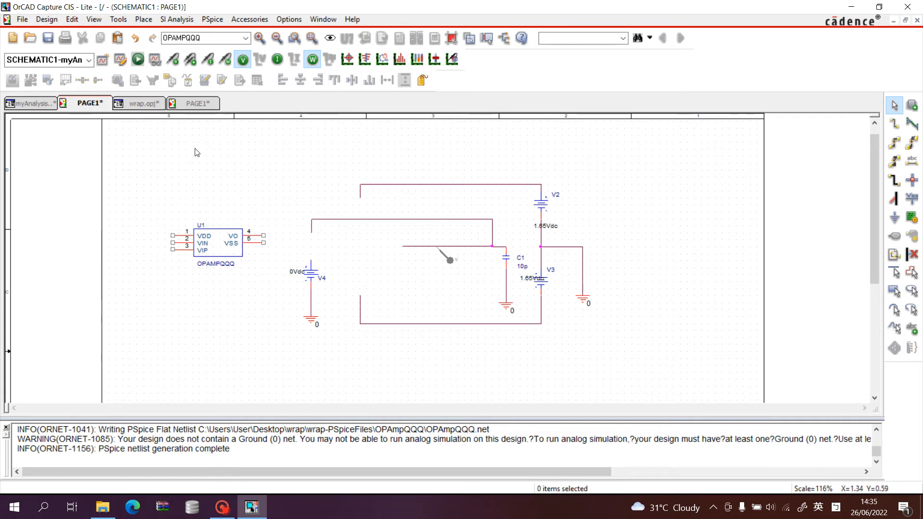
left_click(194, 104)
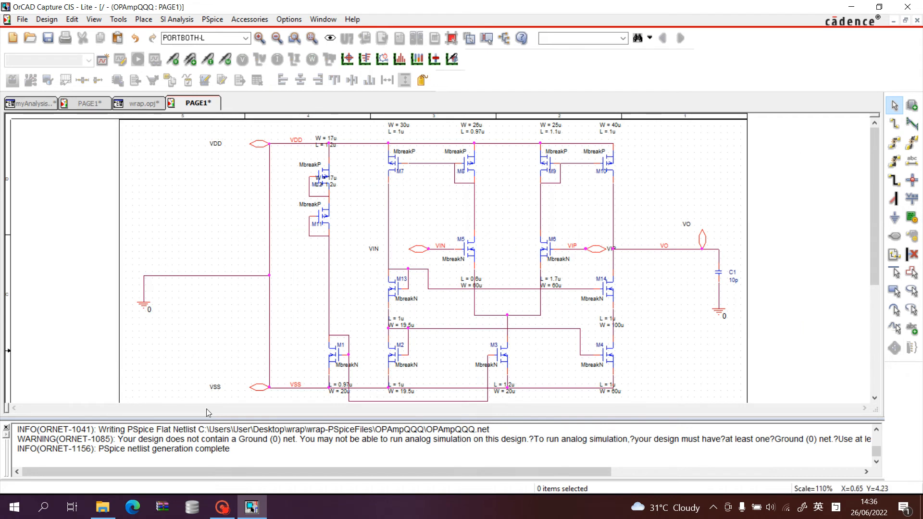
left_click(102, 103)
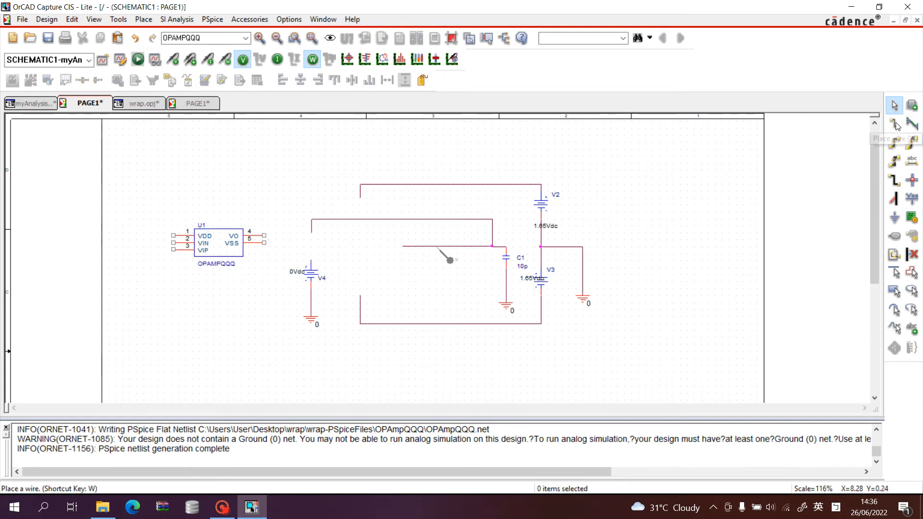
Draw an L-shaped wire from U1's VDD pin outward and up to an open end in the test schematic.
left_click(894, 124)
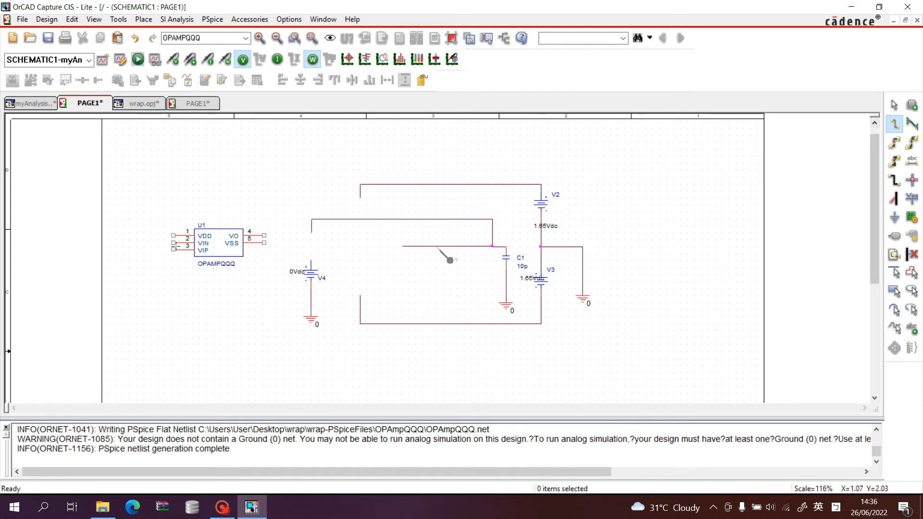
left_click(174, 236)
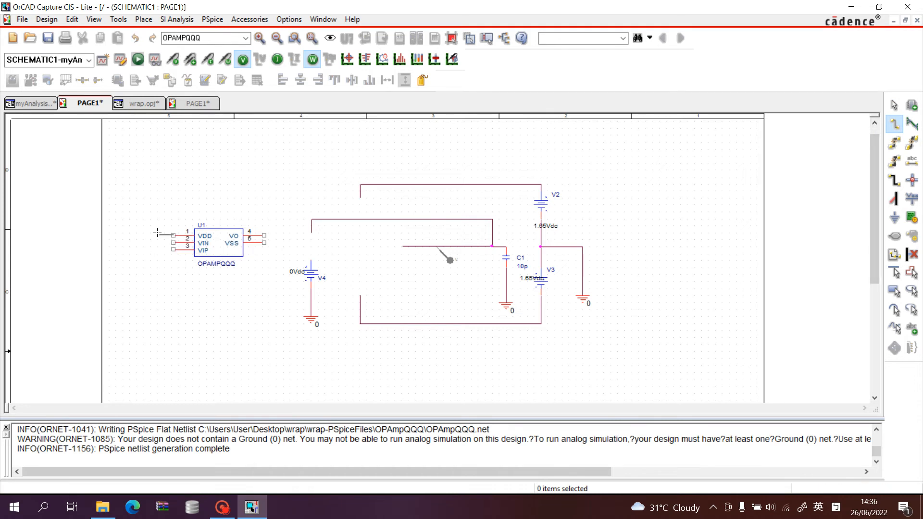
double_click(148, 190)
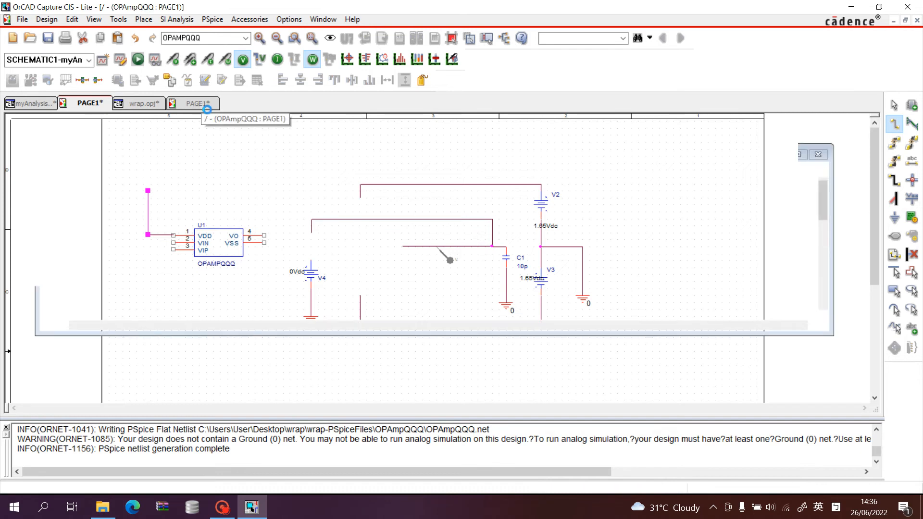
On the OPAmpQQQ page, draw a wire branching outward from the vertical VDD wire just below the VDD port.
left_click(201, 105)
left_click(895, 125)
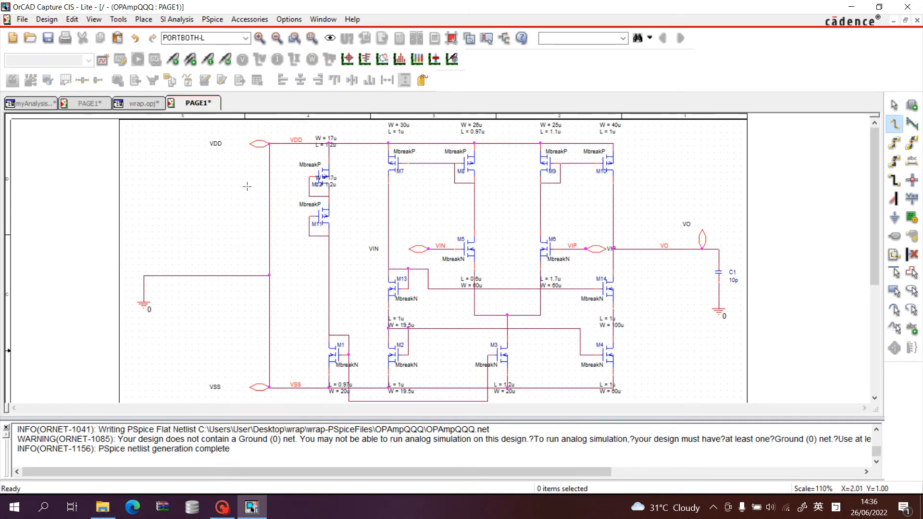
left_click(269, 163)
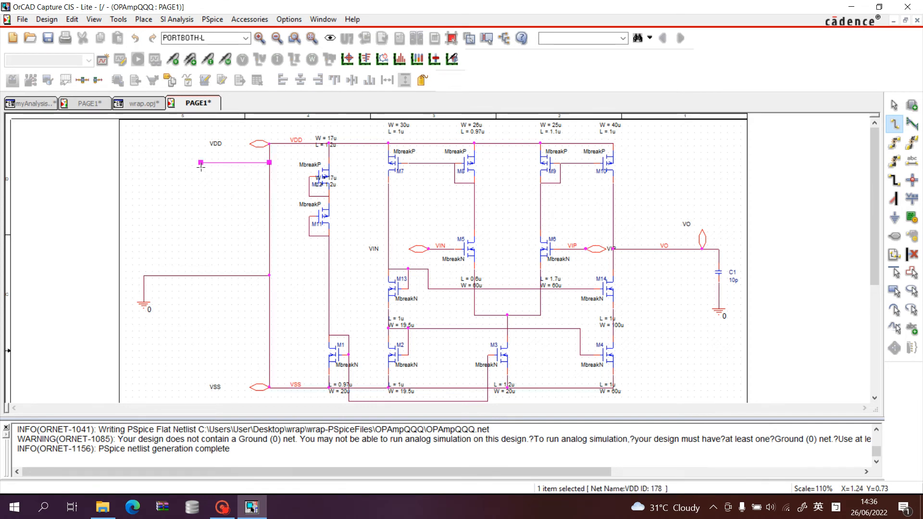
double_click(201, 165)
left_click(894, 105)
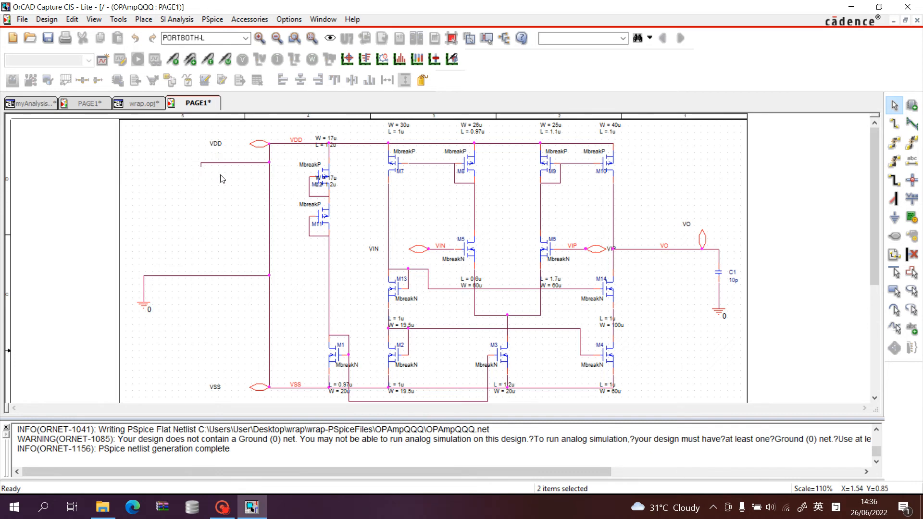
Remove the trial wire from the OPAmpQQQ page and delete both wire segments at U1's VDD pin in the test schematic.
left_click(105, 106)
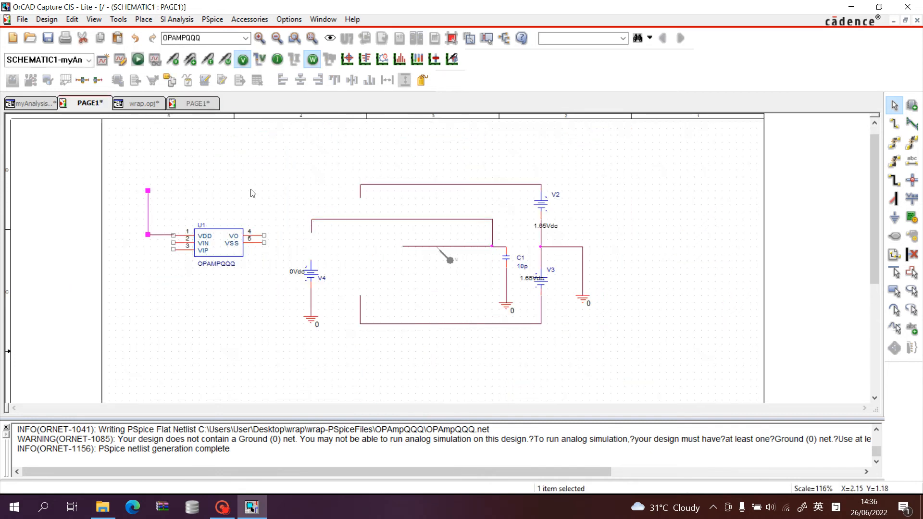
left_click(198, 104)
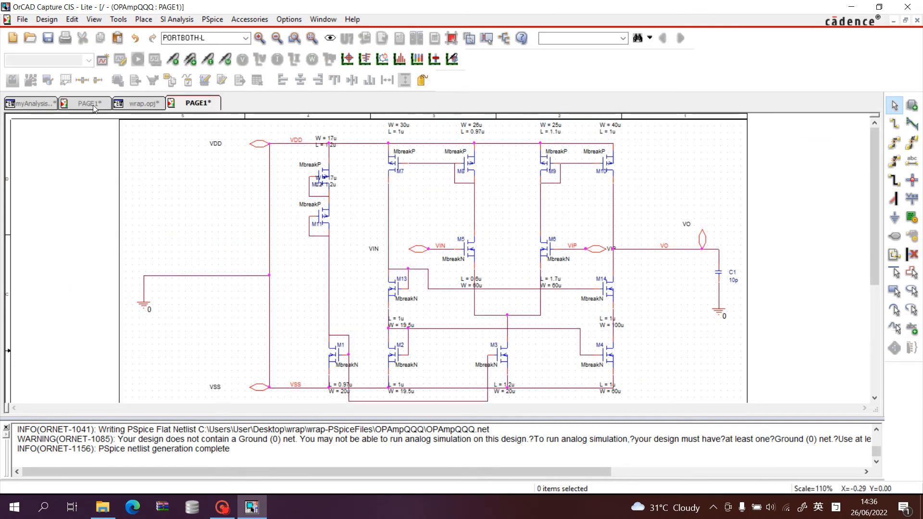
left_click(94, 107)
key("Delete")
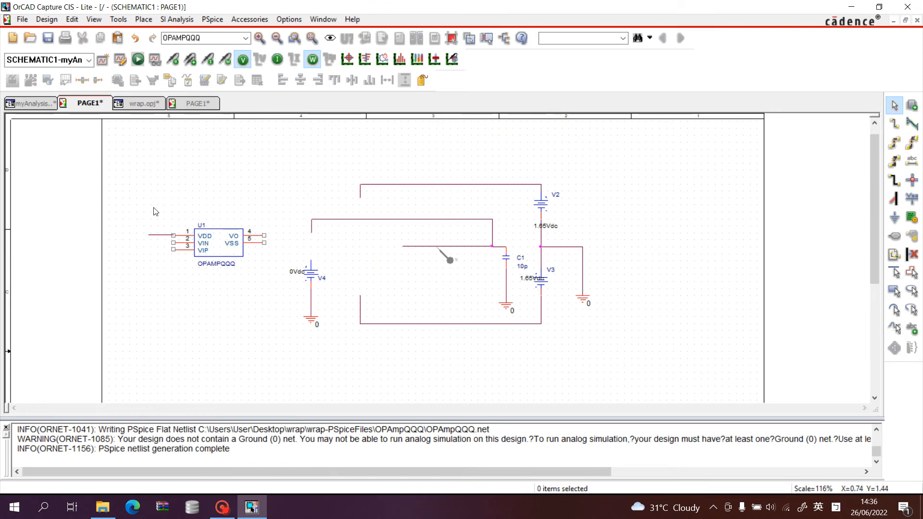
left_click(158, 235)
key("Delete")
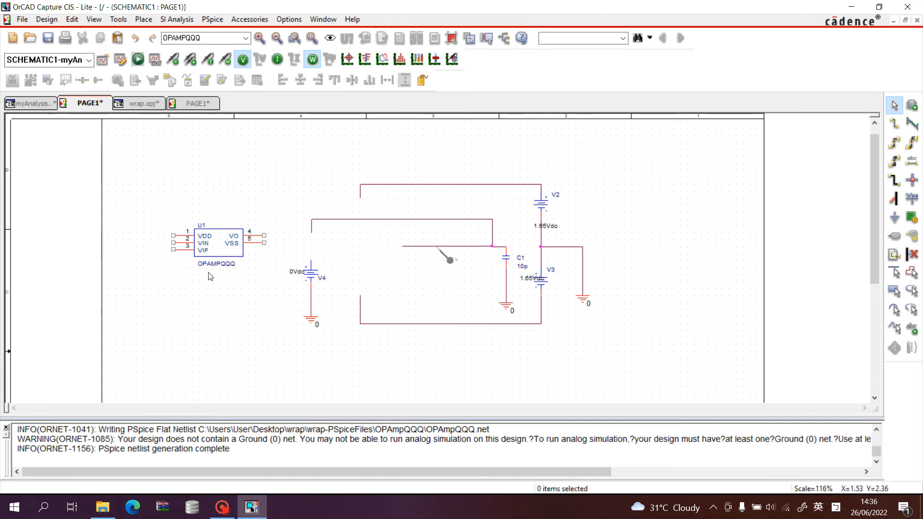
Shift U1 slightly up and to the left on the schematic page, and open its part symbol for editing.
left_click(232, 237)
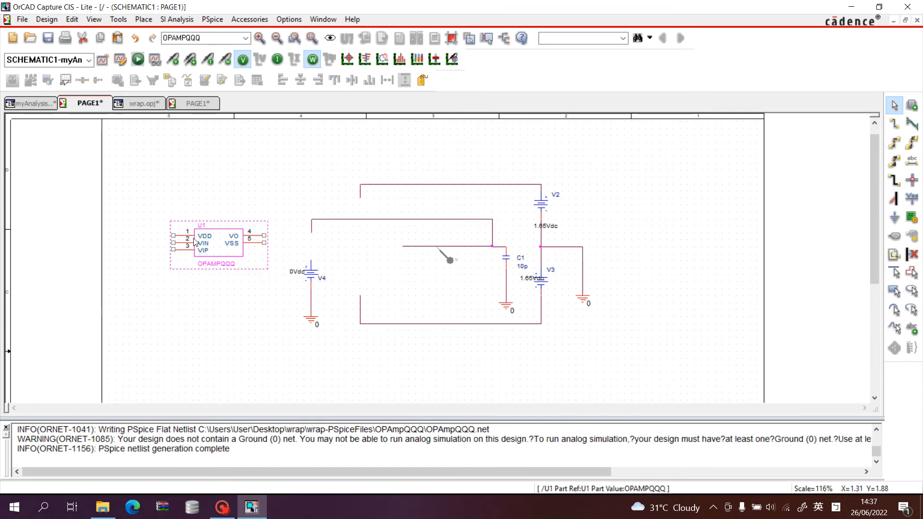
left_click(194, 206)
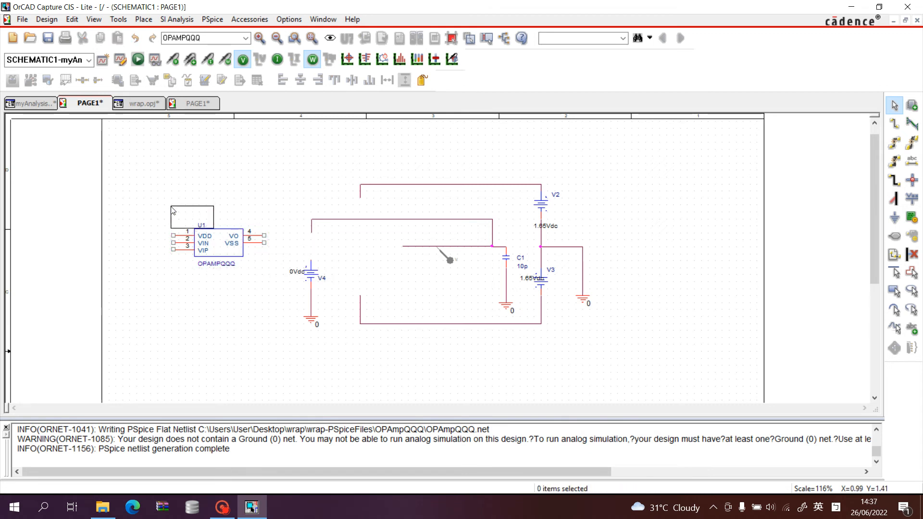
left_click(198, 233)
key("Delete")
key("ctrl+z")
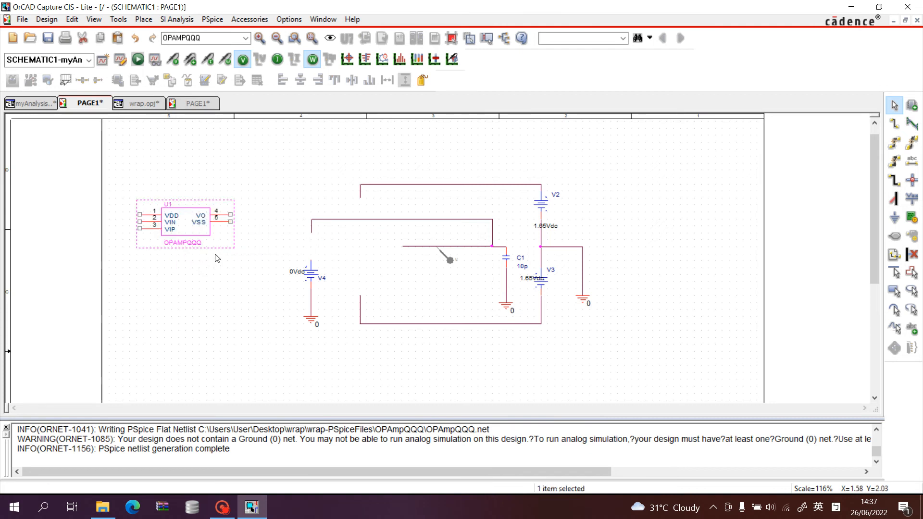
right_click(207, 236)
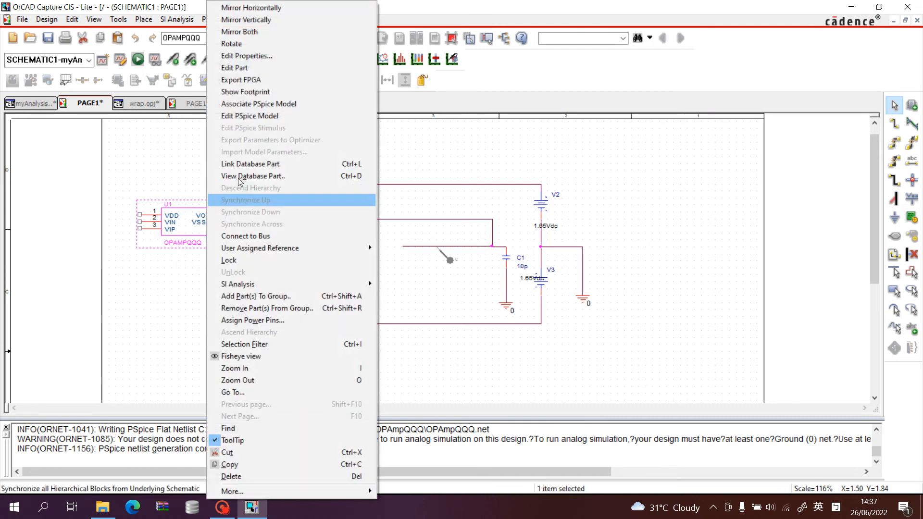
left_click(271, 67)
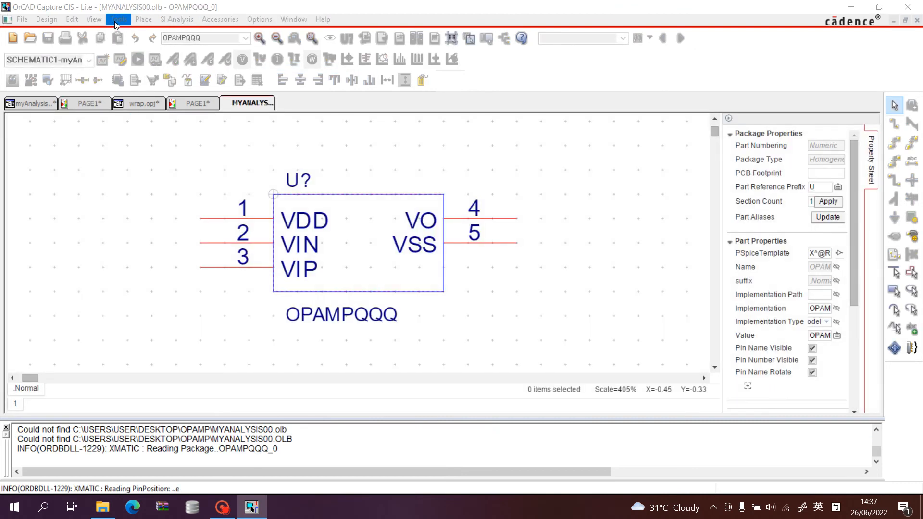
left_click(368, 194)
mouse_move(368, 195)
left_mouse_down()
mouse_move(392, 183)
mouse_move(378, 192)
left_mouse_up()
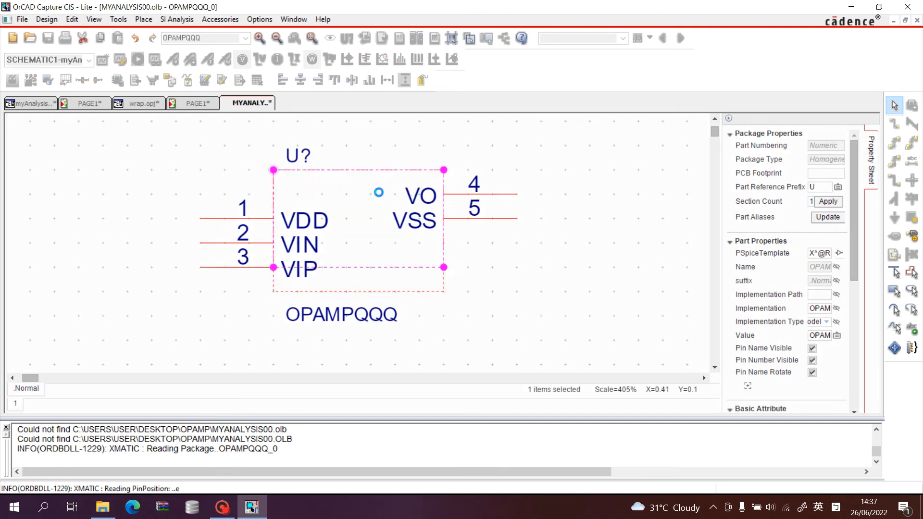
key("ctrl+z")
key("ctrl+z")
Delete the rectangular body outline of the OPAMPQQQ symbol.
left_click(436, 195)
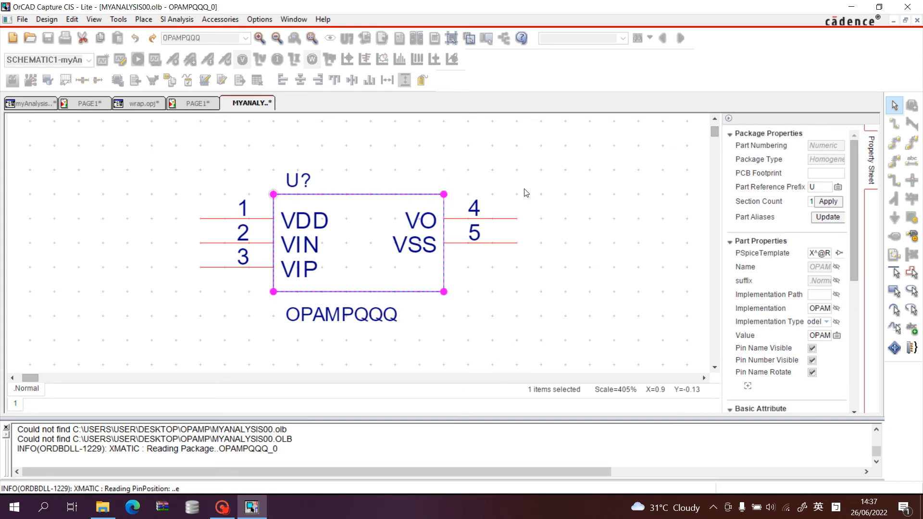
right_click(403, 195)
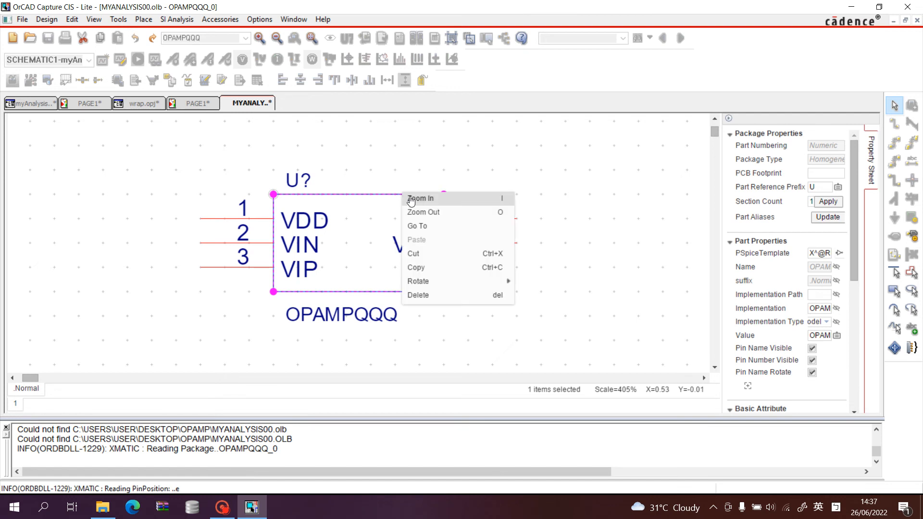
left_click(437, 300)
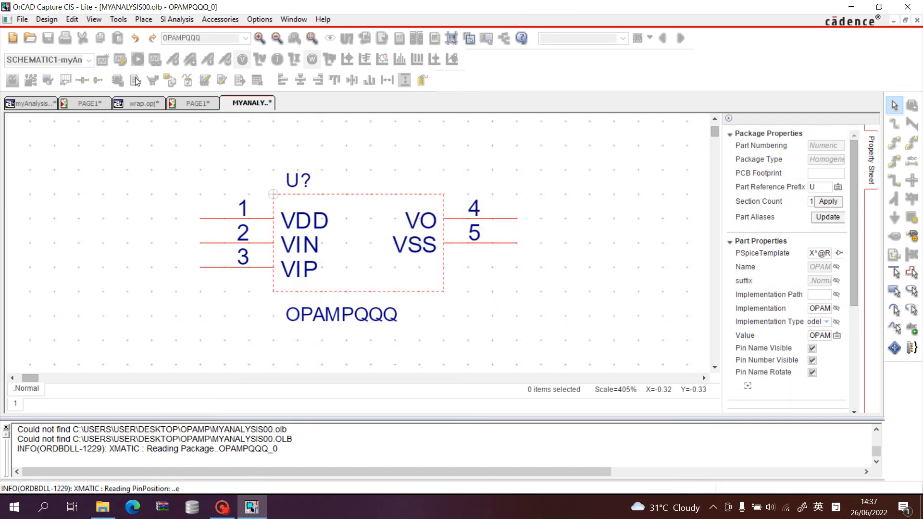
Draw a vertical line about 0.8 long along the input-pin side, extending above and below the original symbol body.
left_click(118, 20)
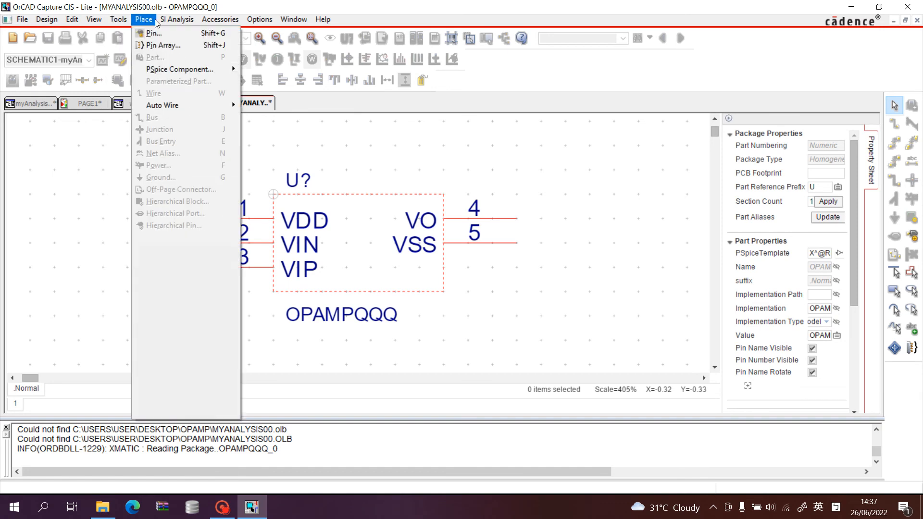
mouse_move(150, 21)
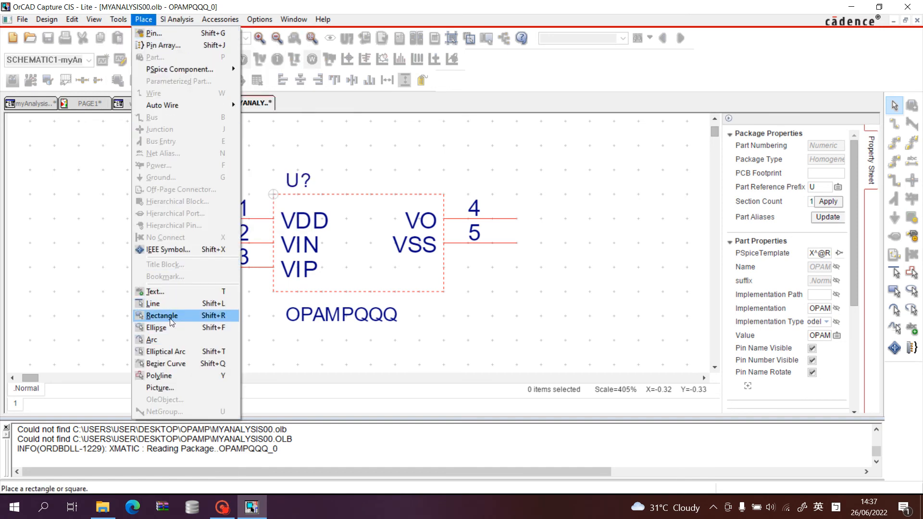
left_click(168, 305)
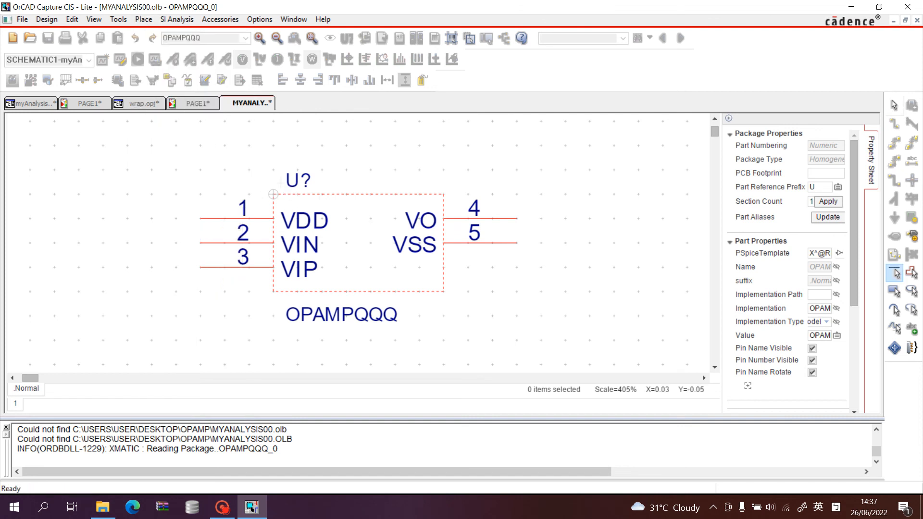
left_click(273, 145)
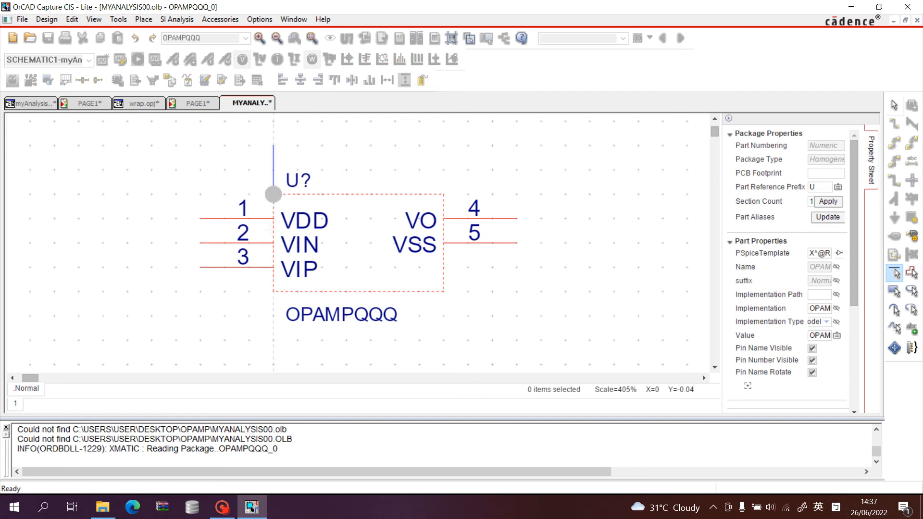
left_click(273, 341)
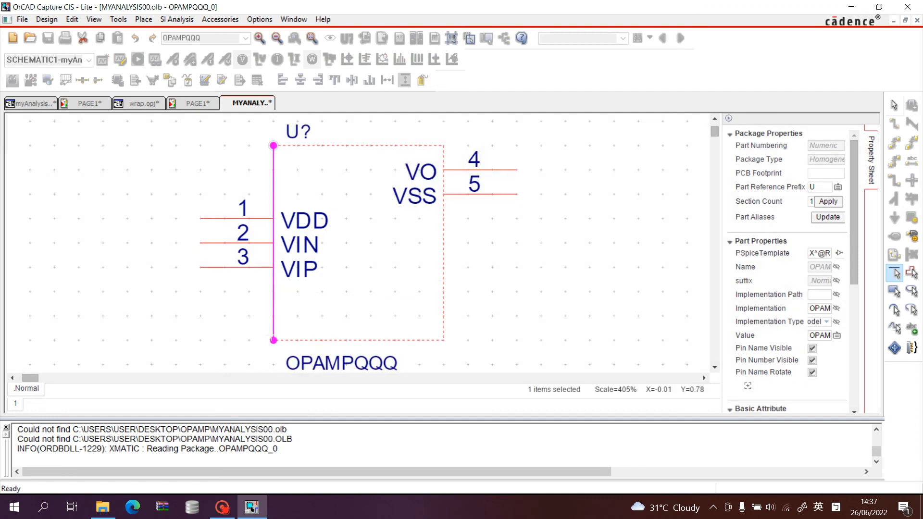
Complete the triangular op-amp outline with two sloping lines meeting at an apex at about X=0.8, Y=0.4.
left_click(273, 340)
left_click(467, 243)
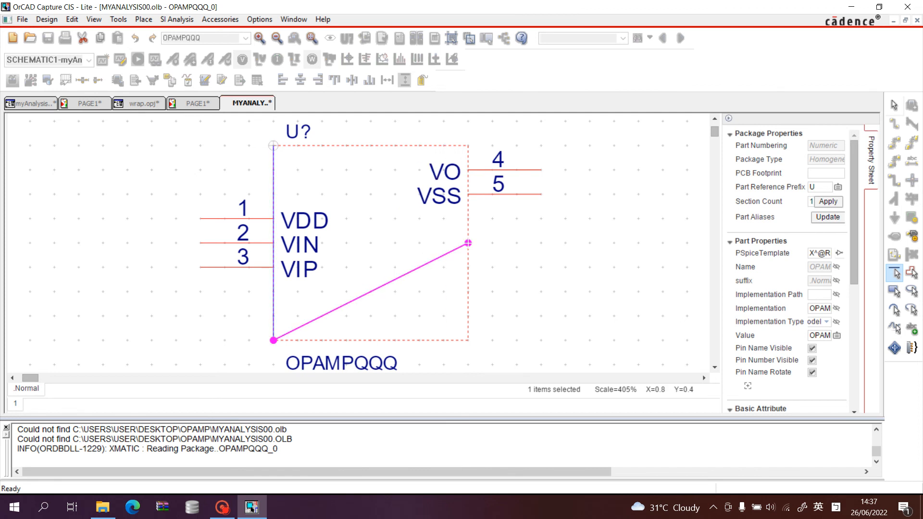
left_click(468, 244)
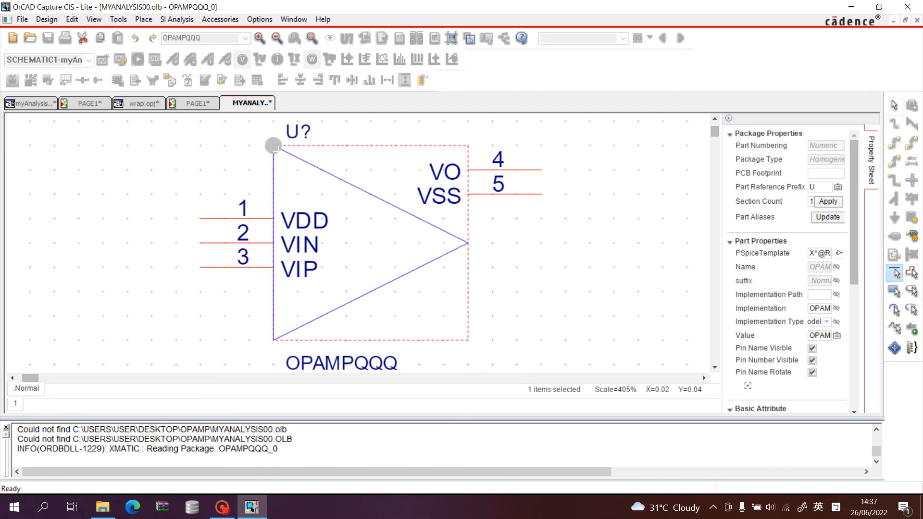
left_click(273, 145)
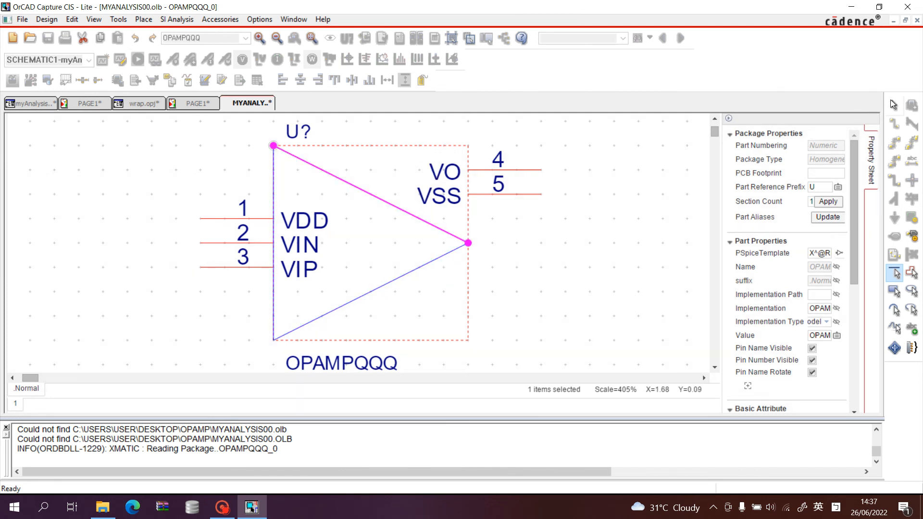
left_click(893, 105)
left_click(646, 241)
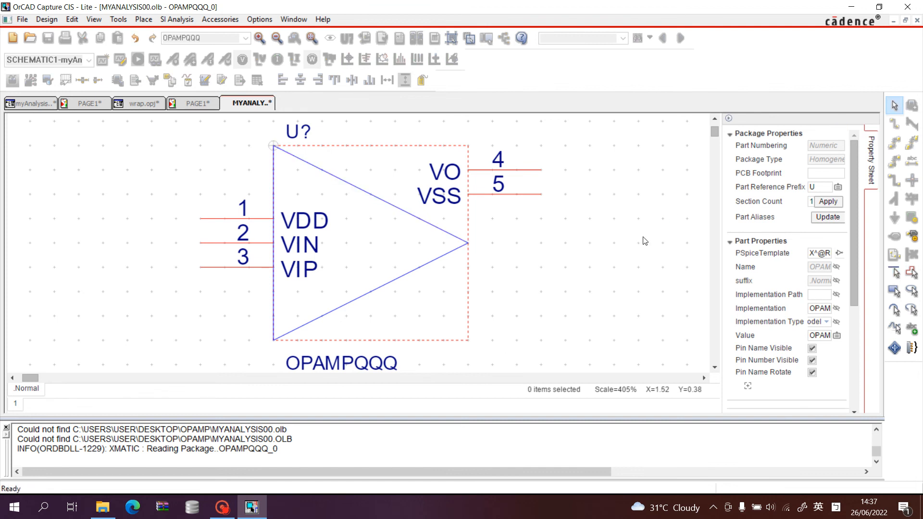
Move the VO pin to the triangle's apex, the VSS pin to the symbol's bottom edge and the VDD pin to its top edge.
left_click(521, 170)
left_click_drag(522, 170, 523, 240)
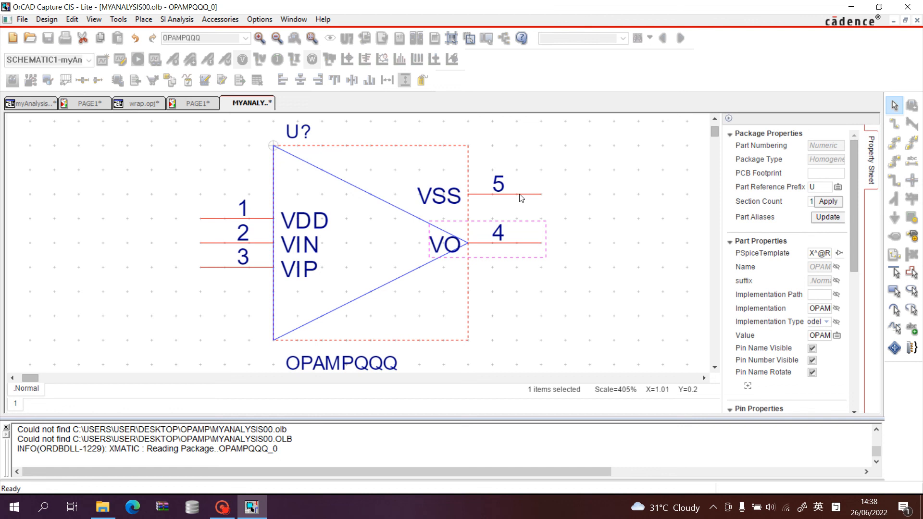
left_click_drag(522, 197, 389, 367)
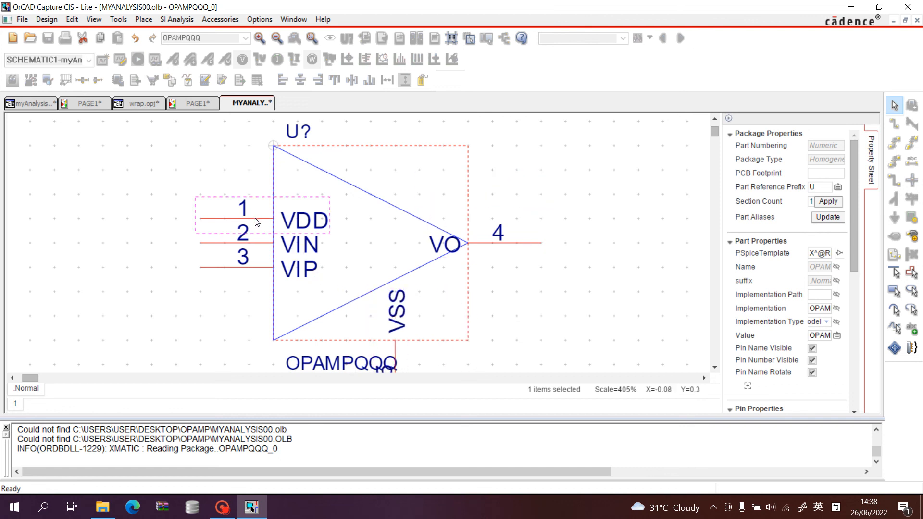
left_click_drag(256, 221, 369, 149)
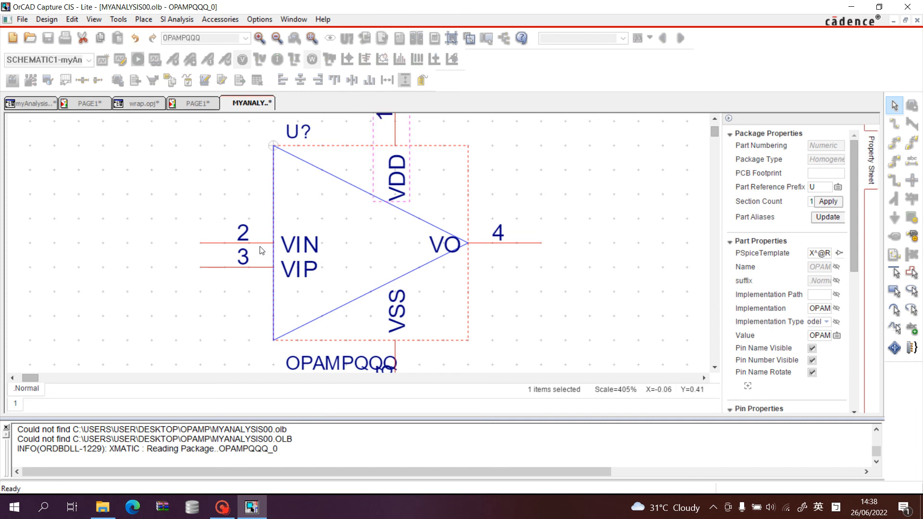
Spread the input pins along the triangle's vertical edge, moving VIN up to about Y=0.2 and VIP down to about Y=0.6.
left_click_drag(260, 247, 260, 196)
left_click_drag(264, 260, 264, 285)
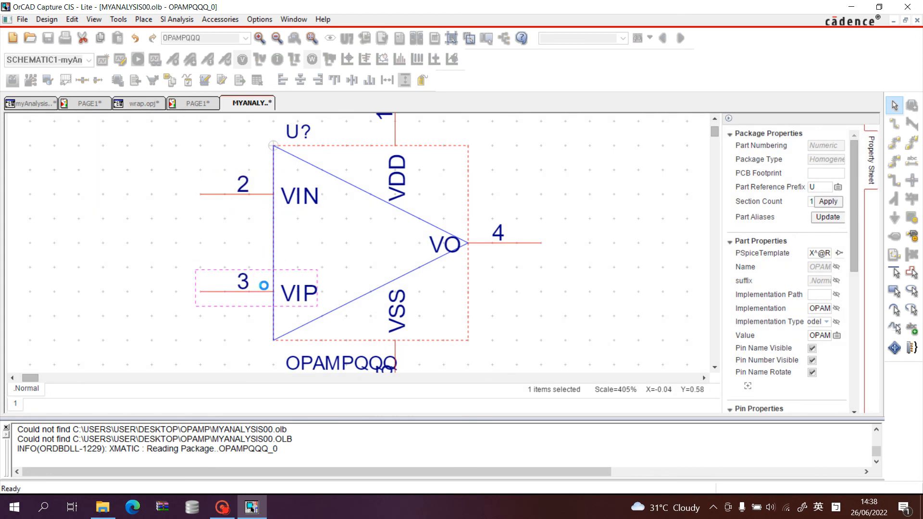
left_click(309, 241)
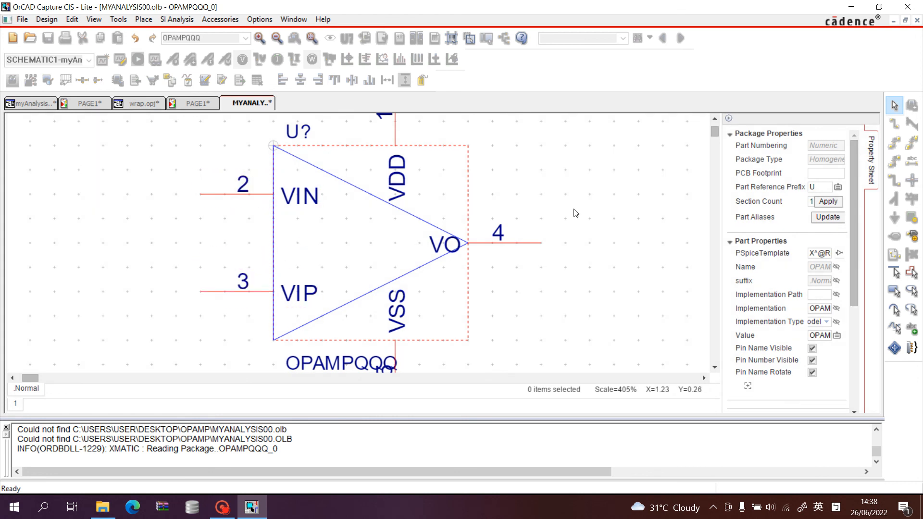
Move the OPAMPQQQ value label clear of the VSS pin number, to just below the triangle's lower corner.
scroll(419, 255, "up", 3)
scroll(403, 259, "down", 3)
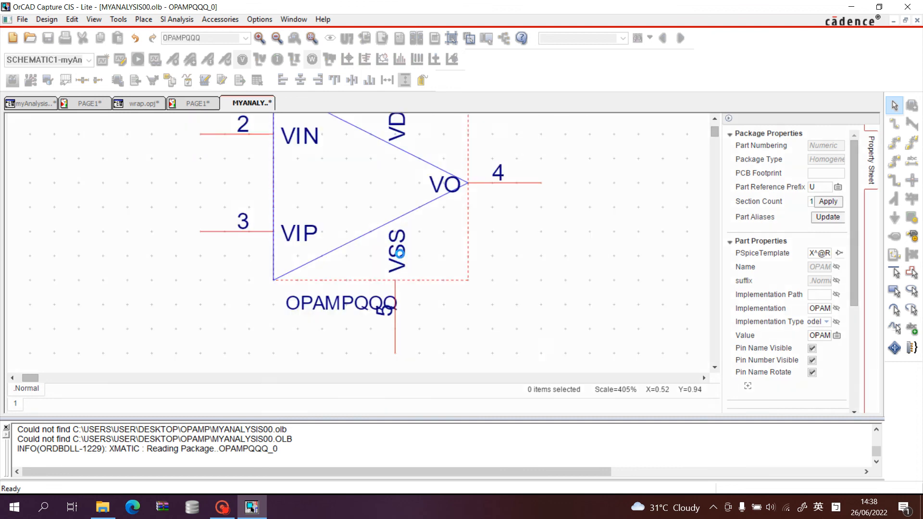
left_click_drag(356, 307, 272, 291)
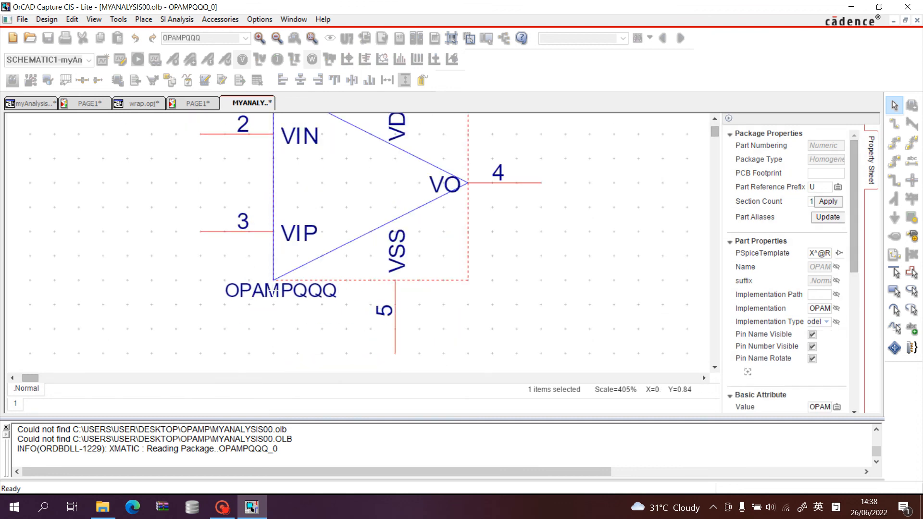
left_click(431, 303)
scroll(519, 291, "up", 3)
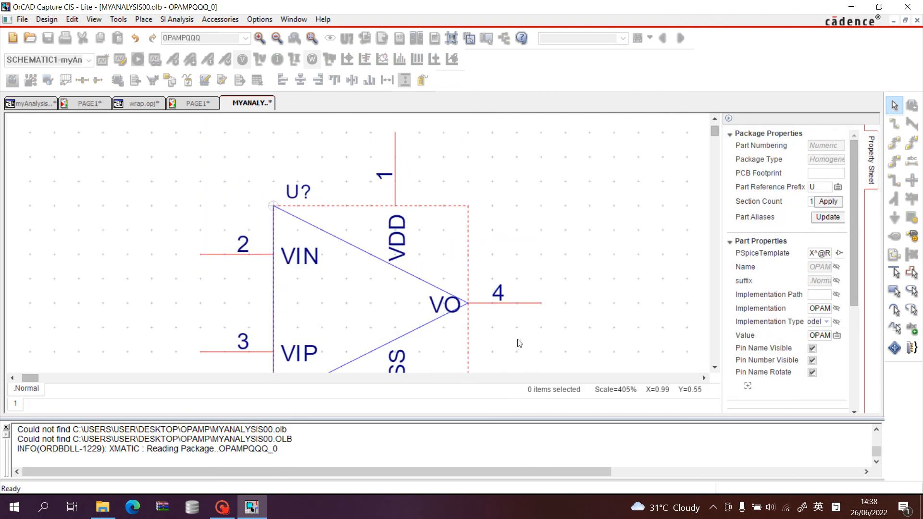
Close the symbol editor, updating the placed OPAMPQQQ part on the schematic with the edited symbol and accepting the loss of undo history.
scroll(766, 257, "down", 3)
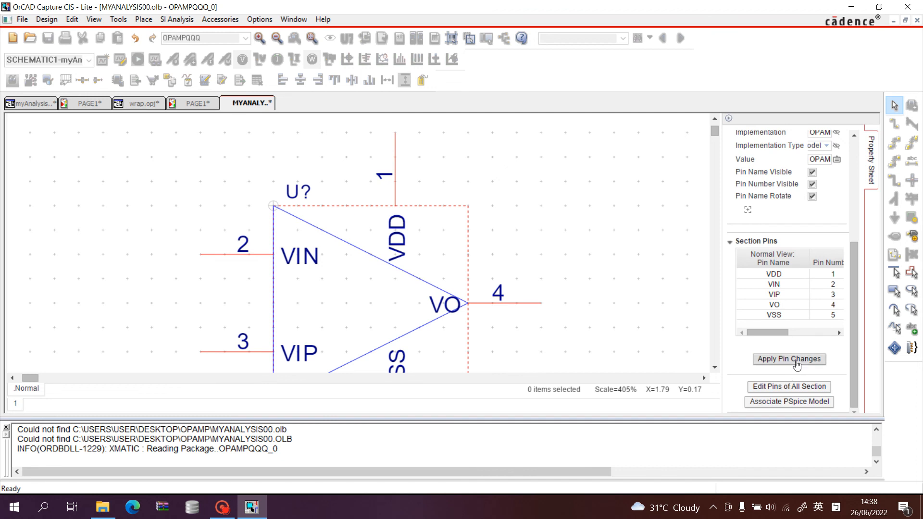
right_click(261, 102)
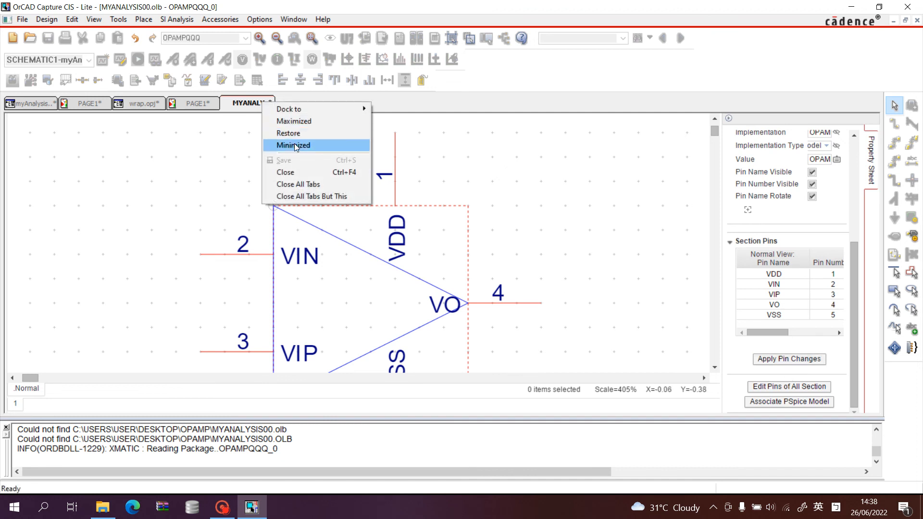
left_click(301, 171)
left_click(353, 272)
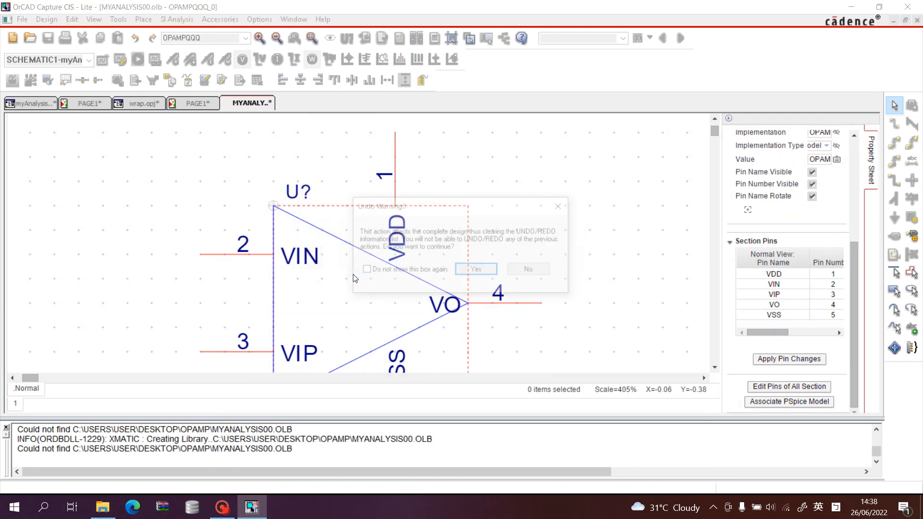
left_click(477, 270)
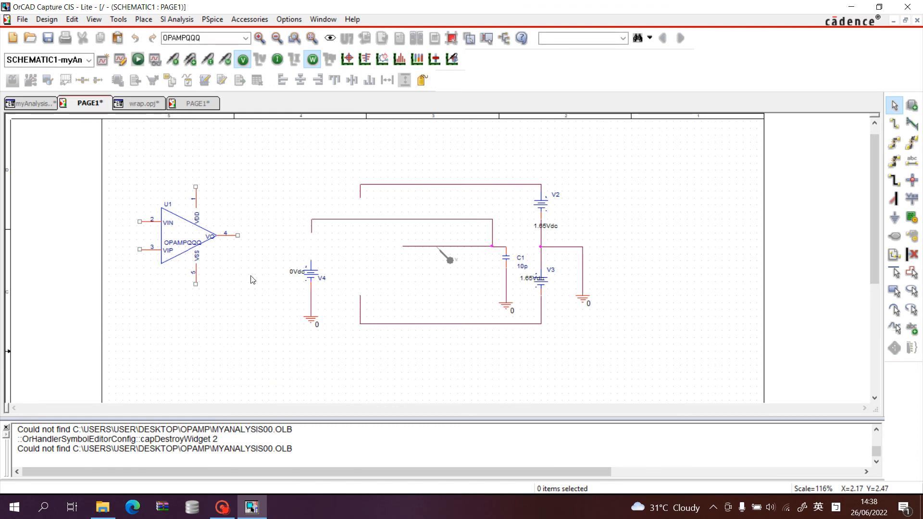
left_click(196, 234)
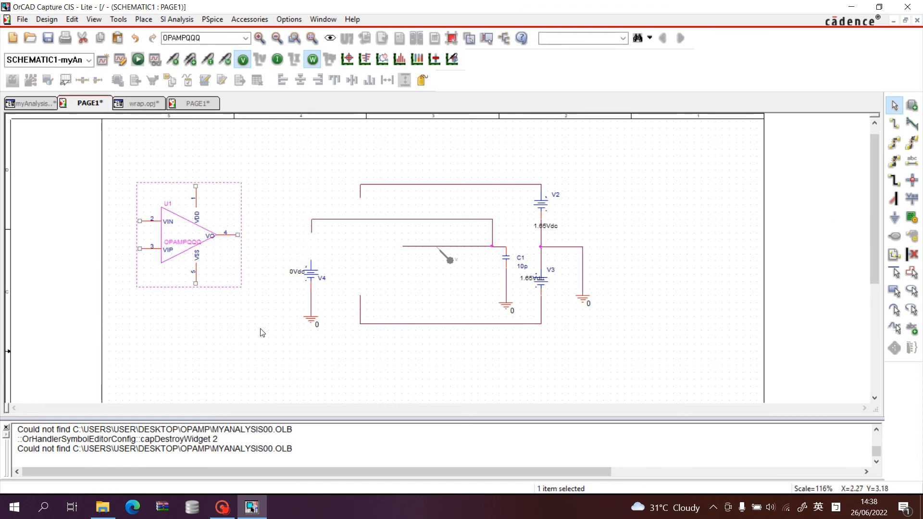
left_click(255, 309)
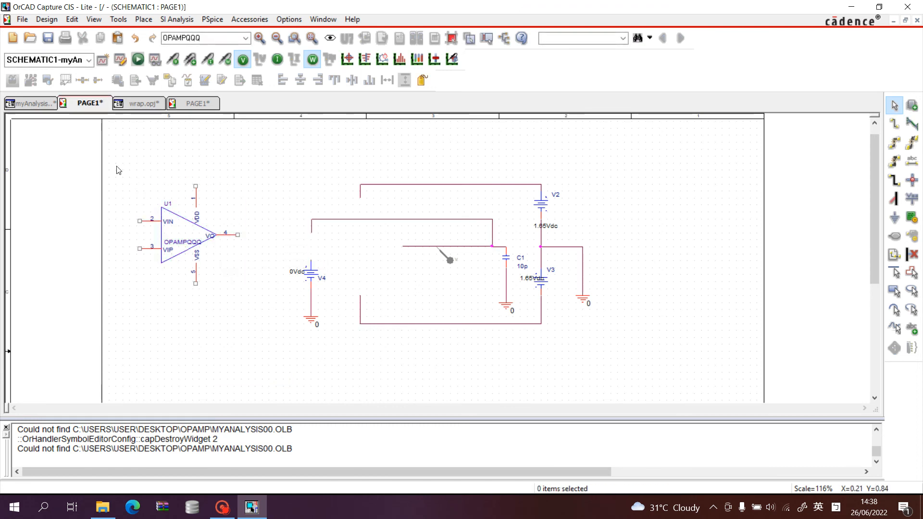